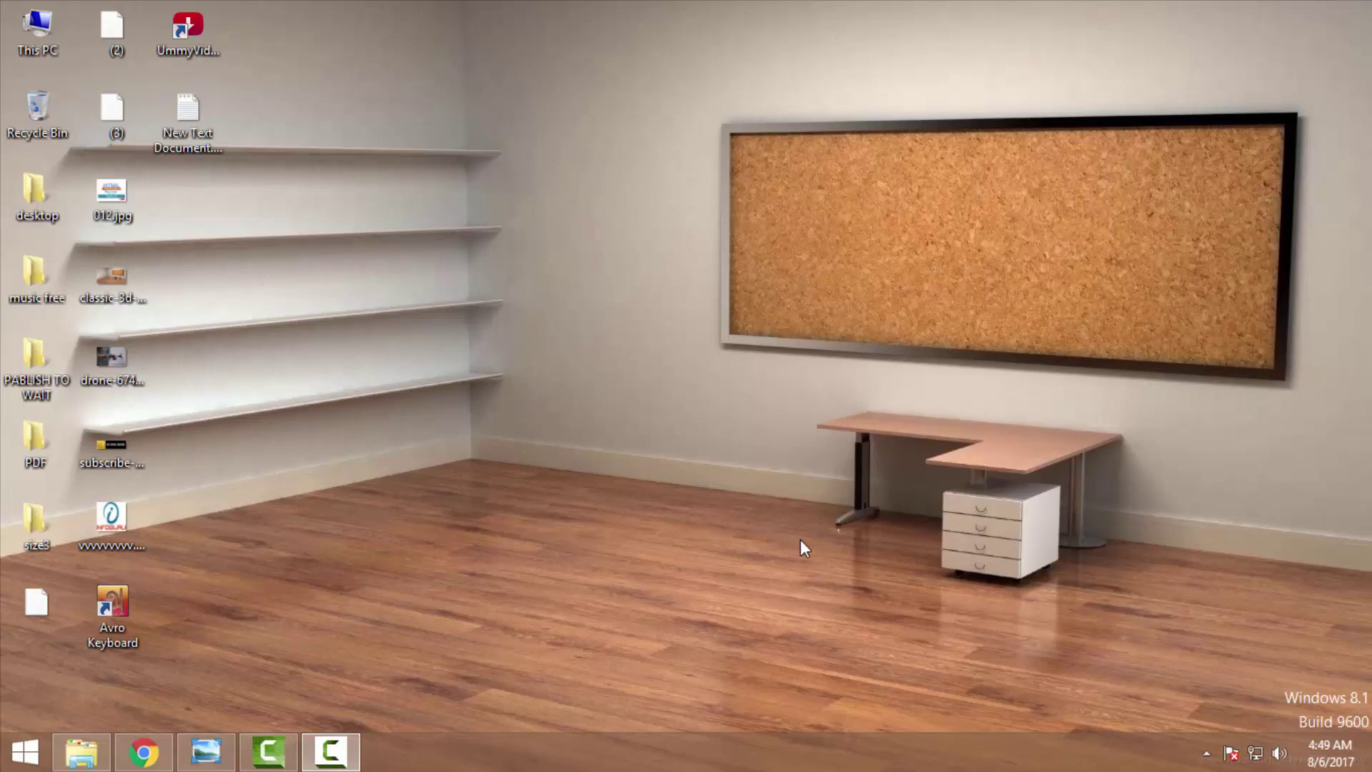
In Chrome, search Google for 'income tax' and open the e-Filing Home Page result.
click(145, 765)
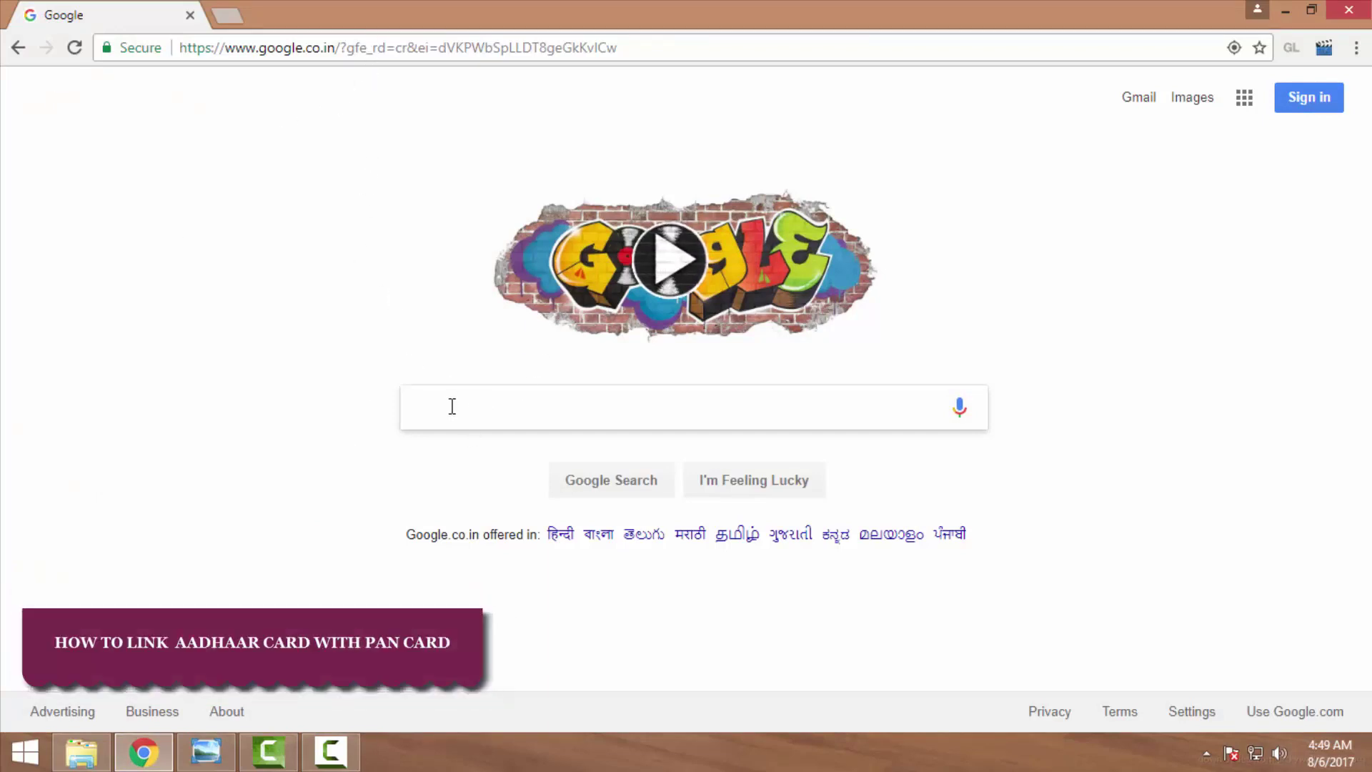
text(IN)
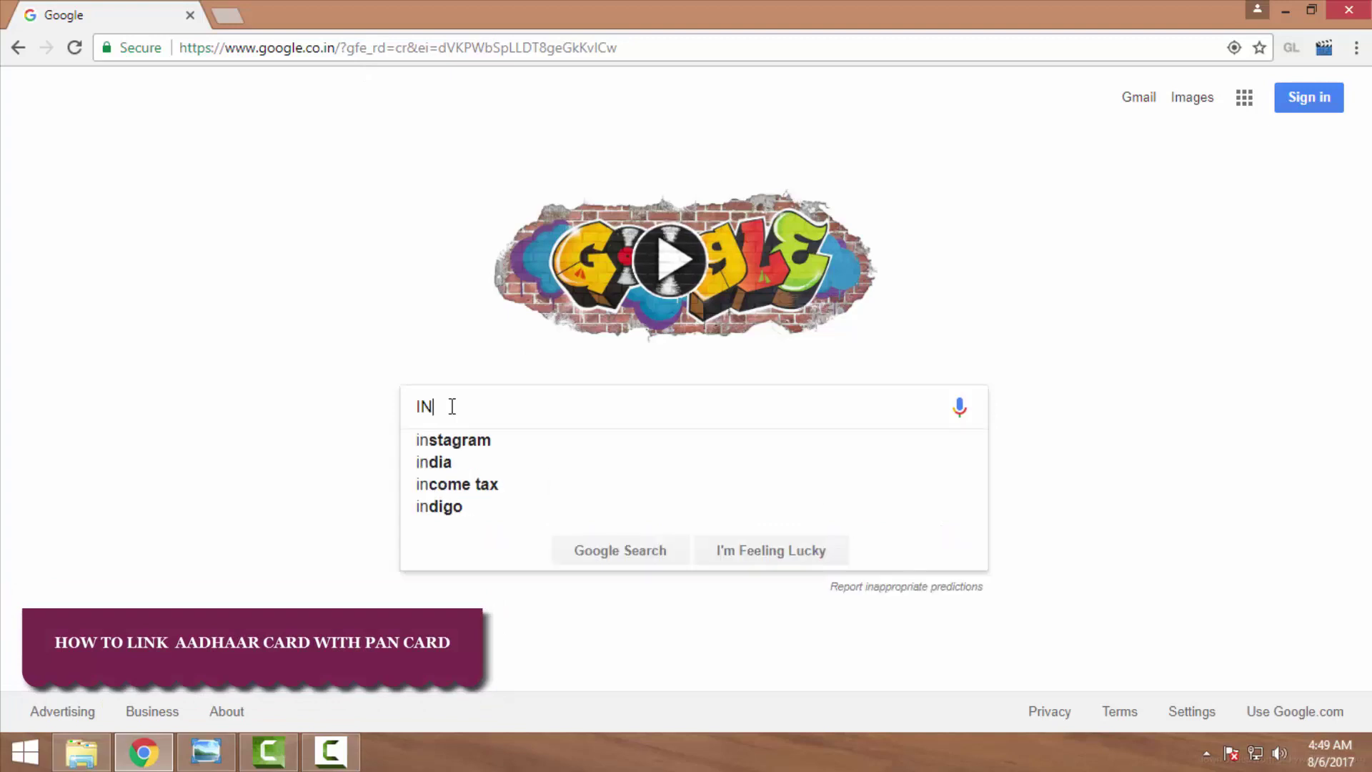
text(C)
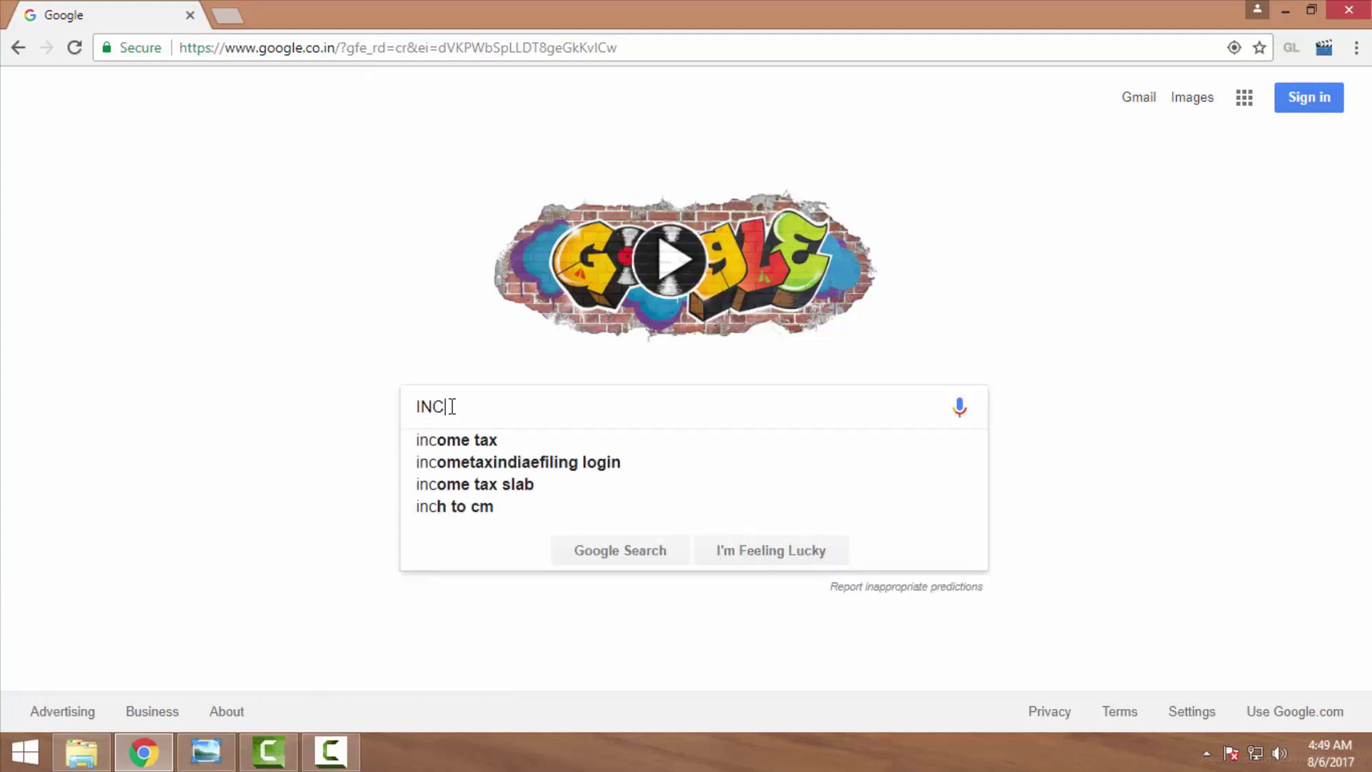
text(OME)
key(Down)
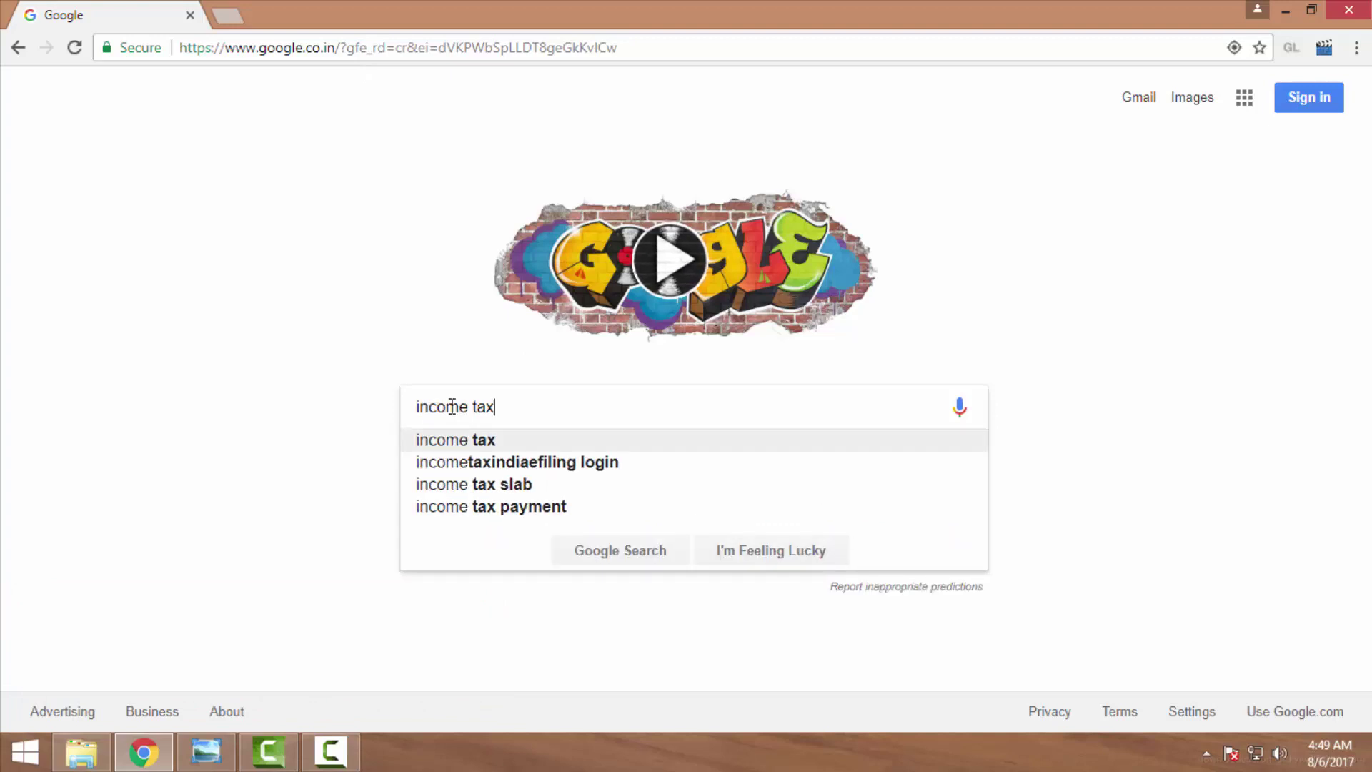
click(478, 443)
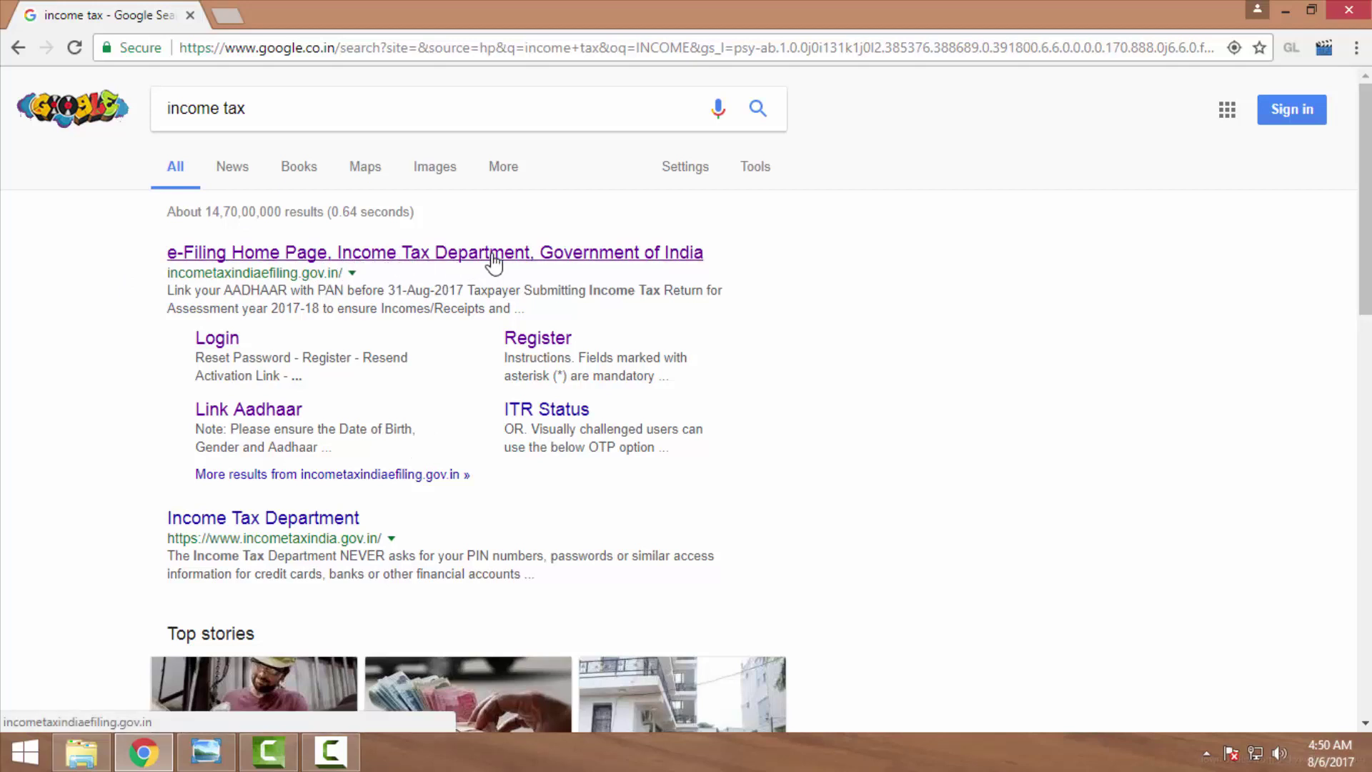
click(422, 263)
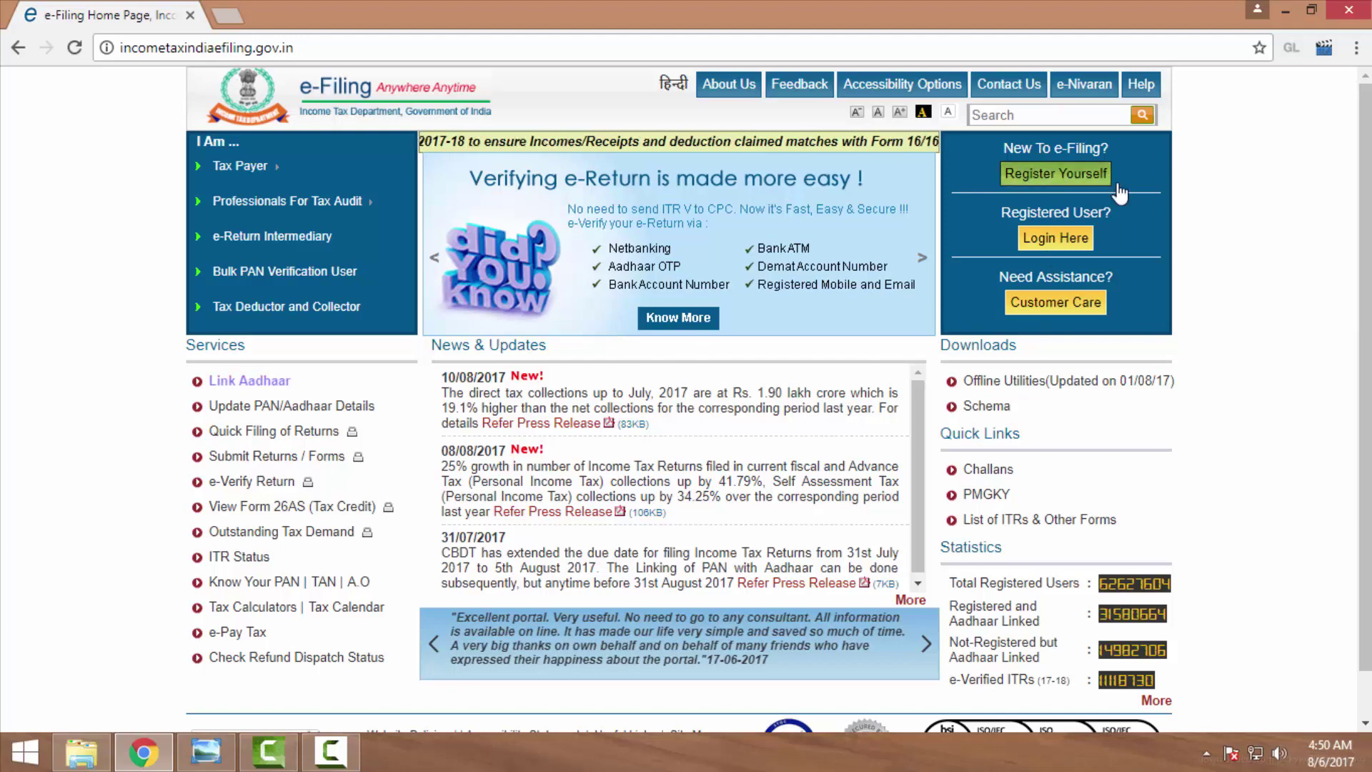
Choose 'Login Here' under Registered User? on the e-Filing home page.
click(1053, 241)
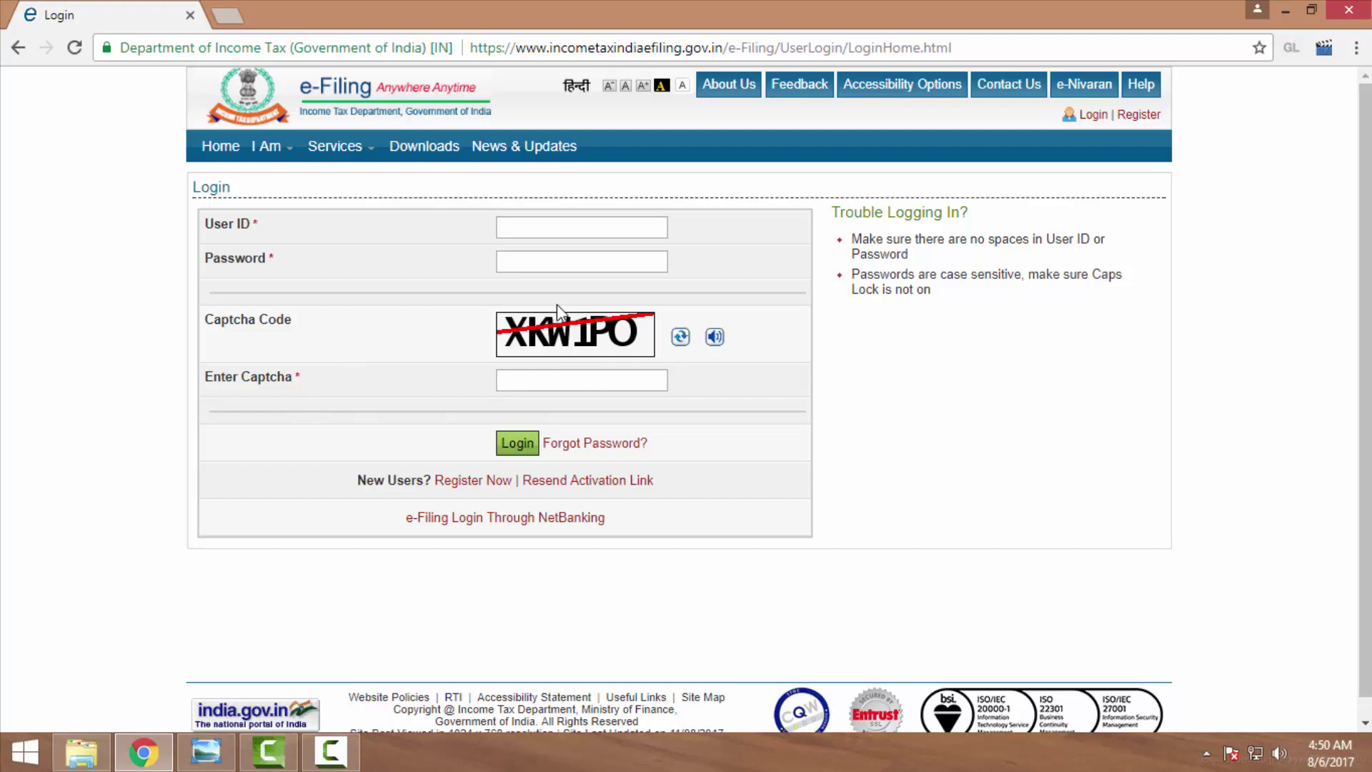
Move between the empty User ID and Password fields, leaving them blank, so validation warnings appear.
click(527, 226)
click(524, 257)
click(509, 256)
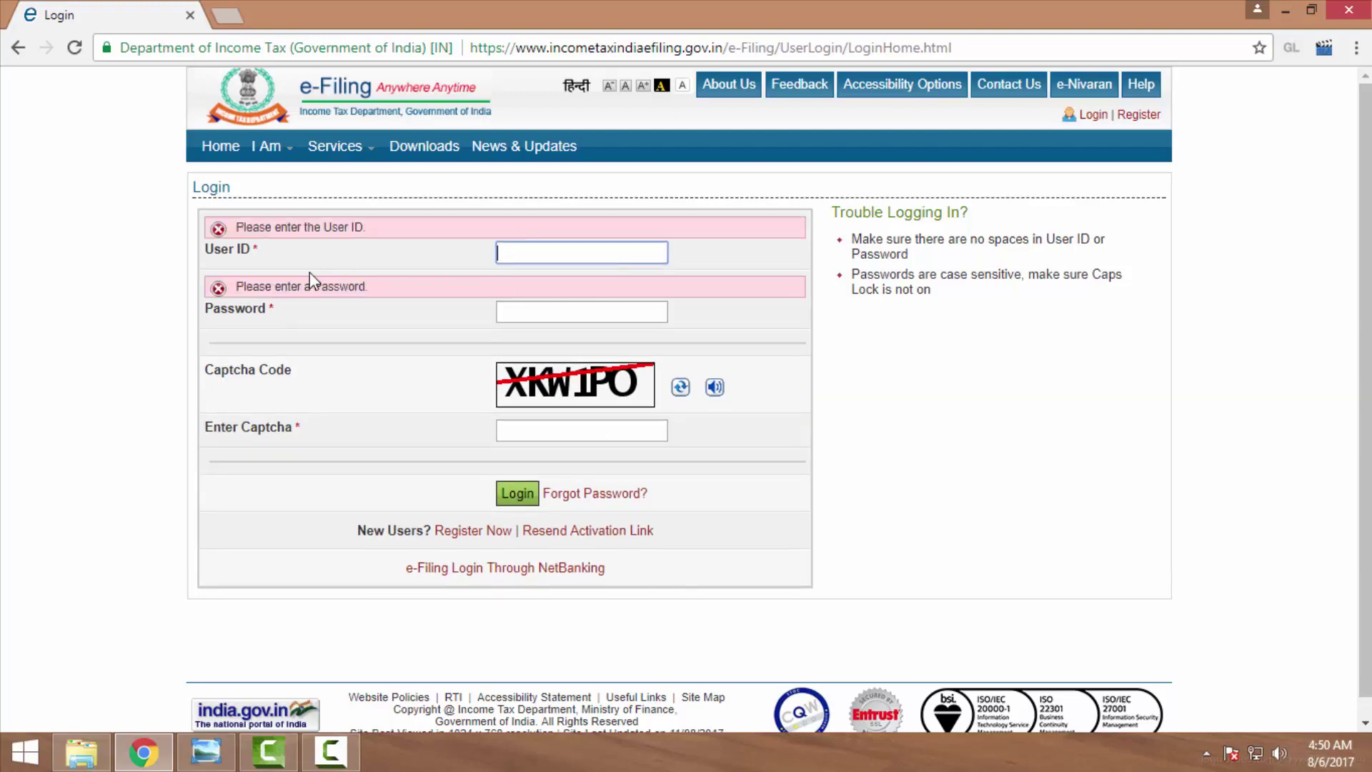
click(527, 312)
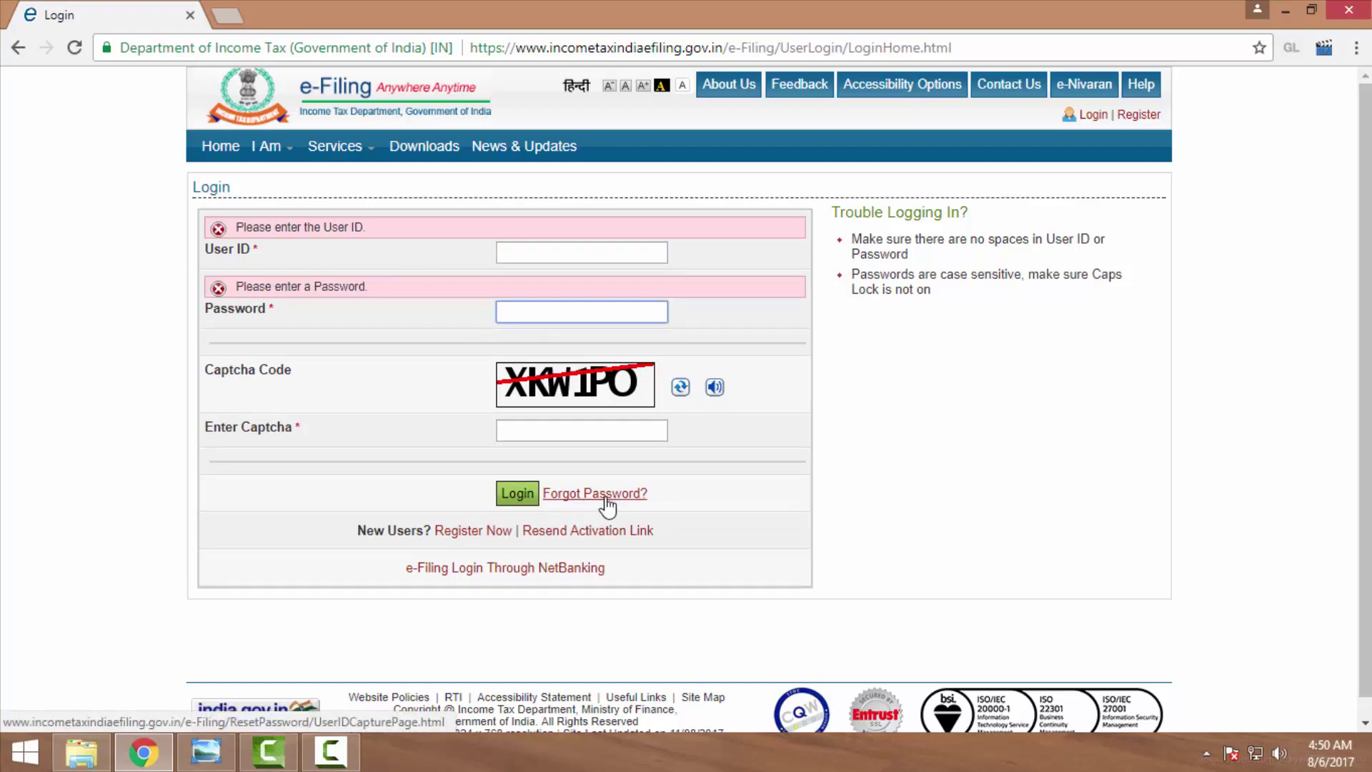
On the Forgot Password page, enter the User ID and captcha, then switch to mobile OTP verification.
click(560, 500)
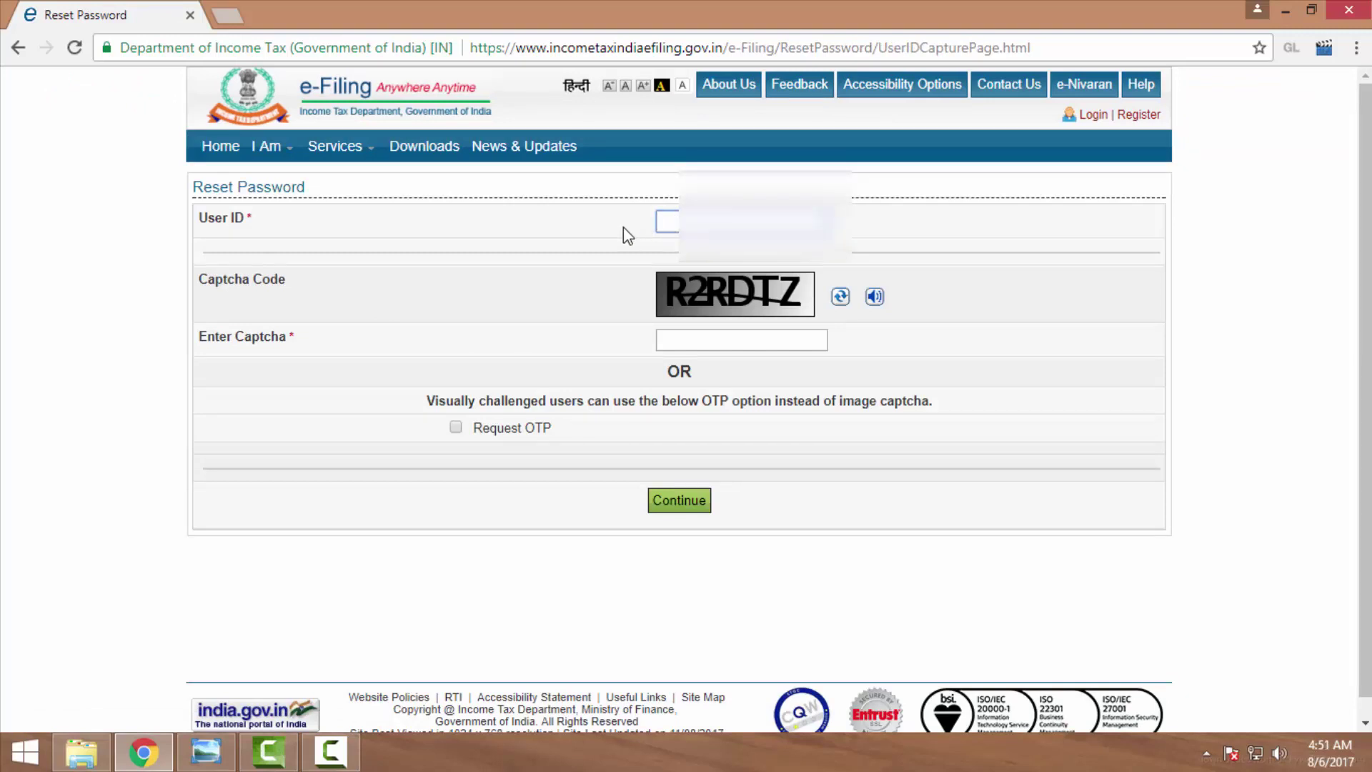
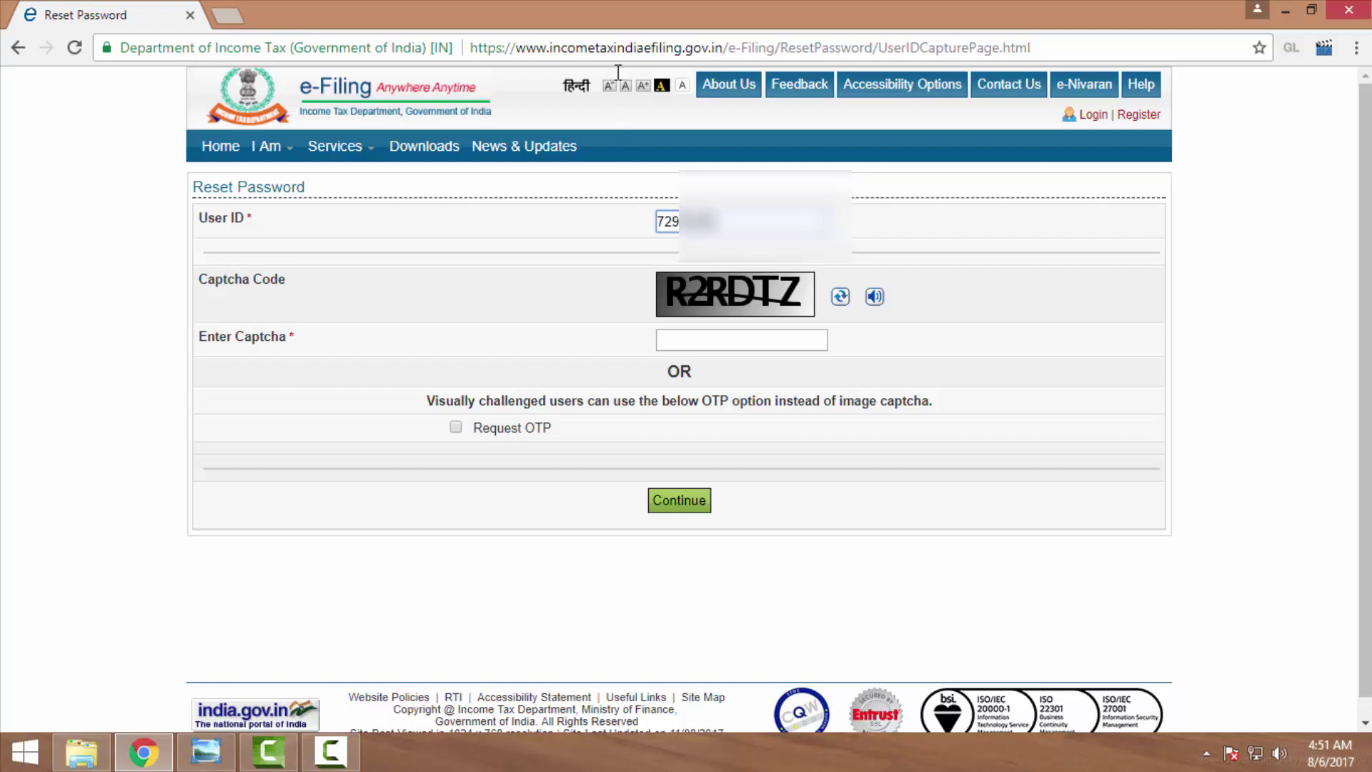
click(743, 341)
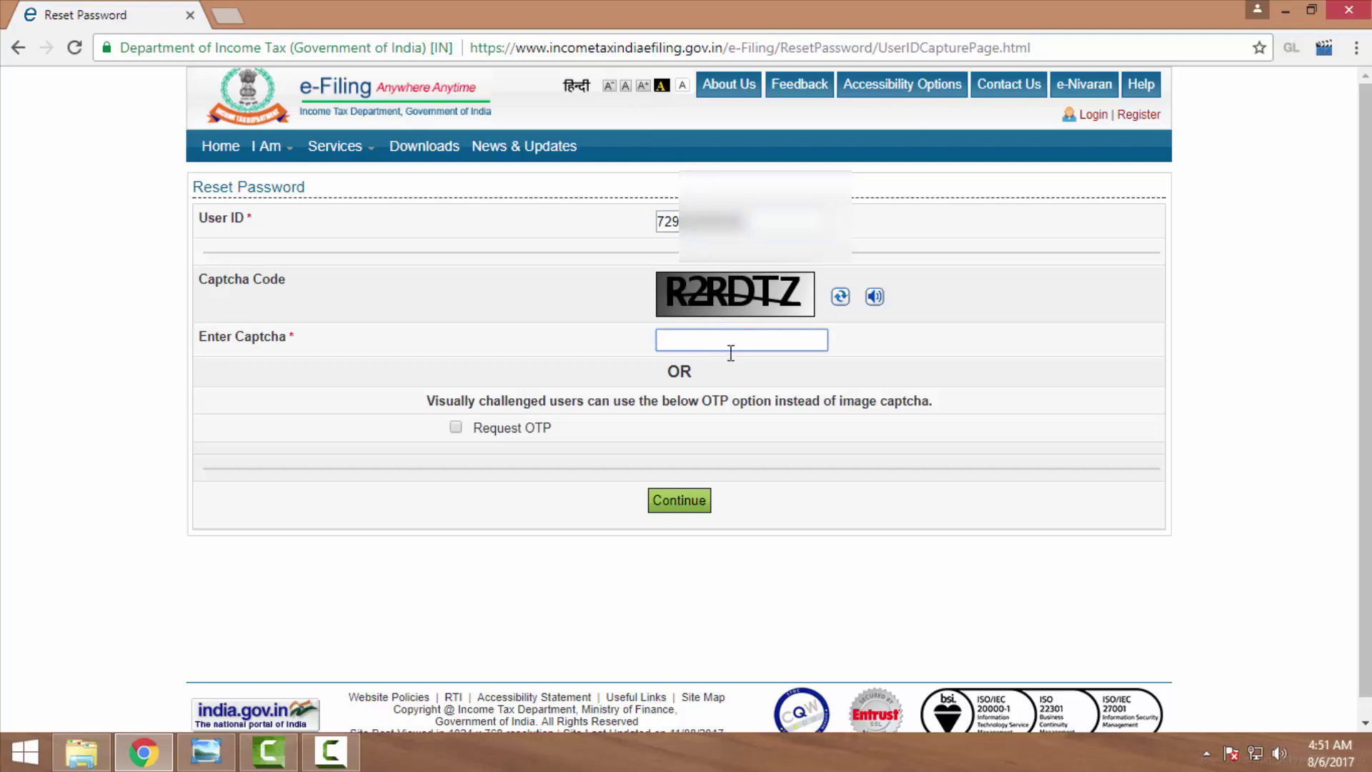
text(R2RDTZ)
click(456, 427)
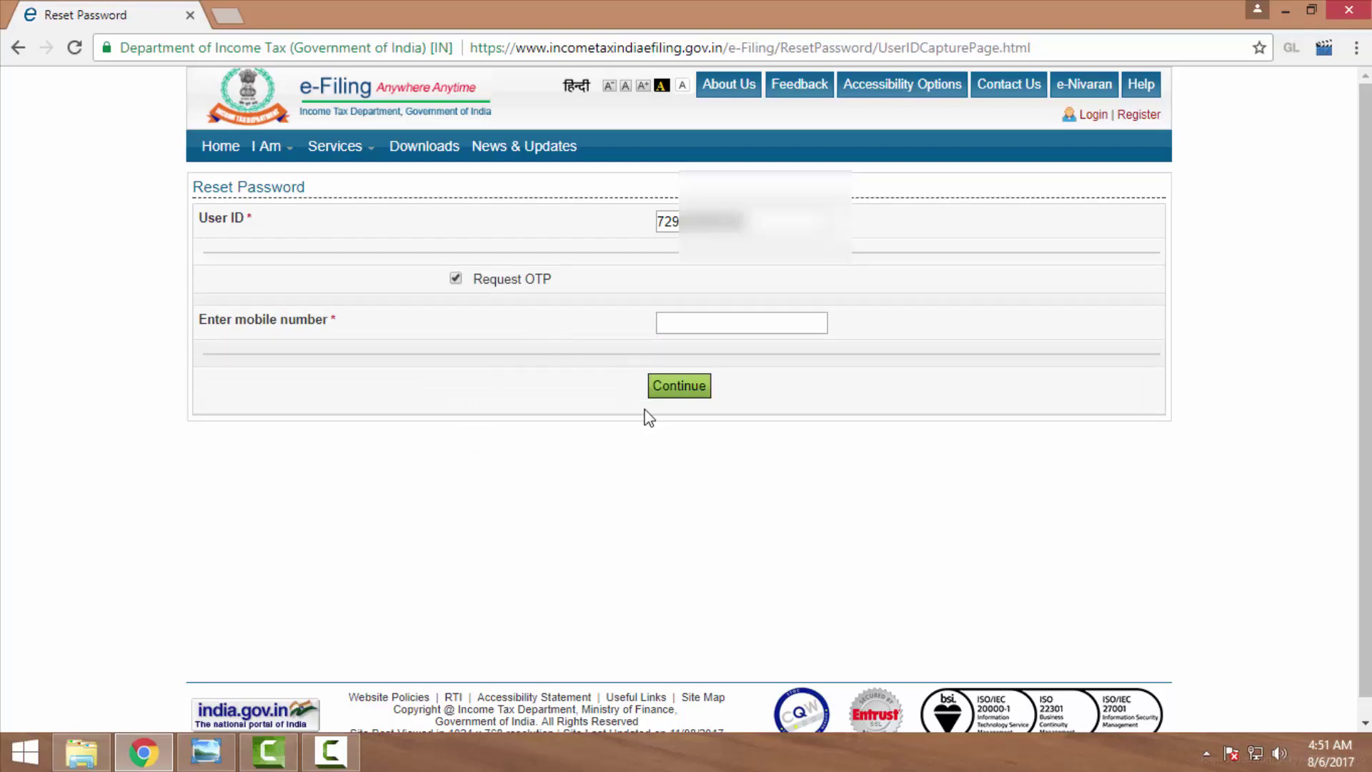
Submit the reset request, getting Invalid User ID and mobile-number-mandatory errors, then go back.
click(665, 393)
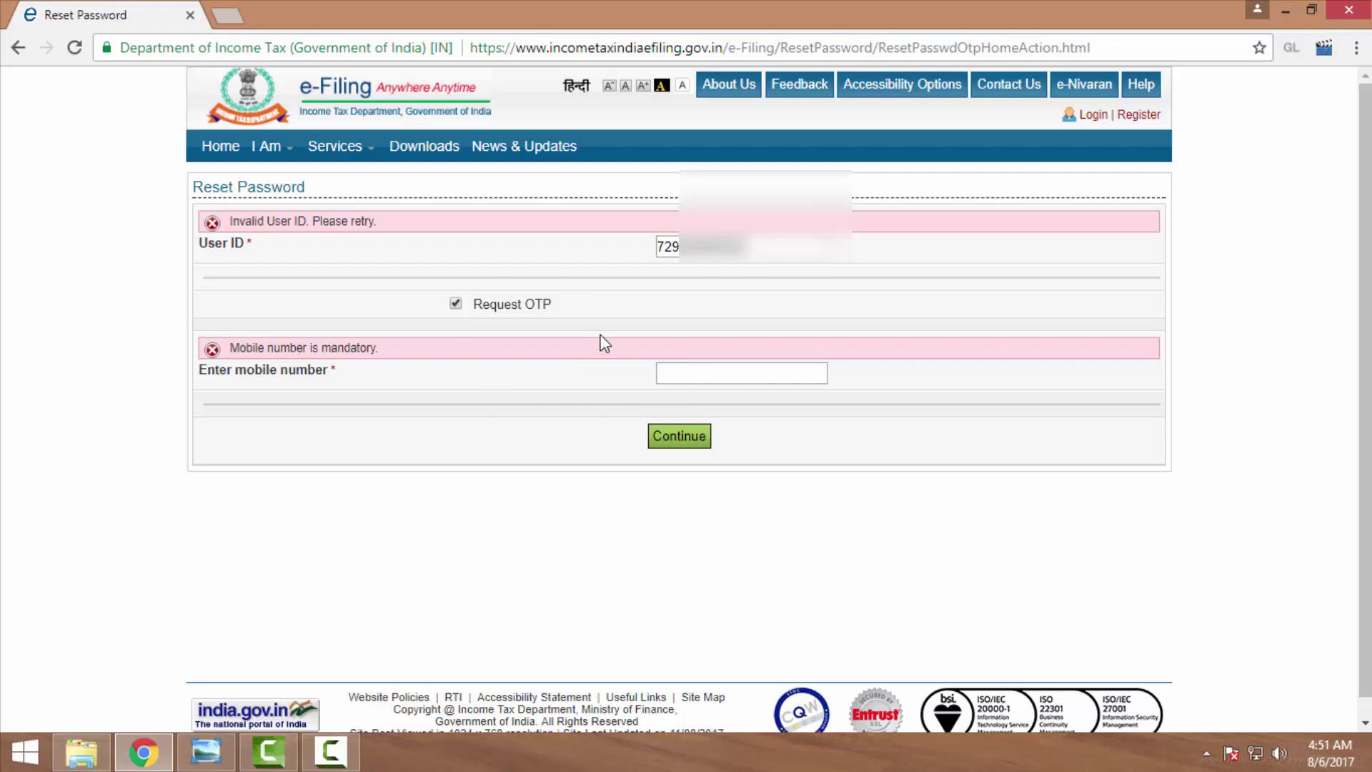
click(683, 376)
click(18, 47)
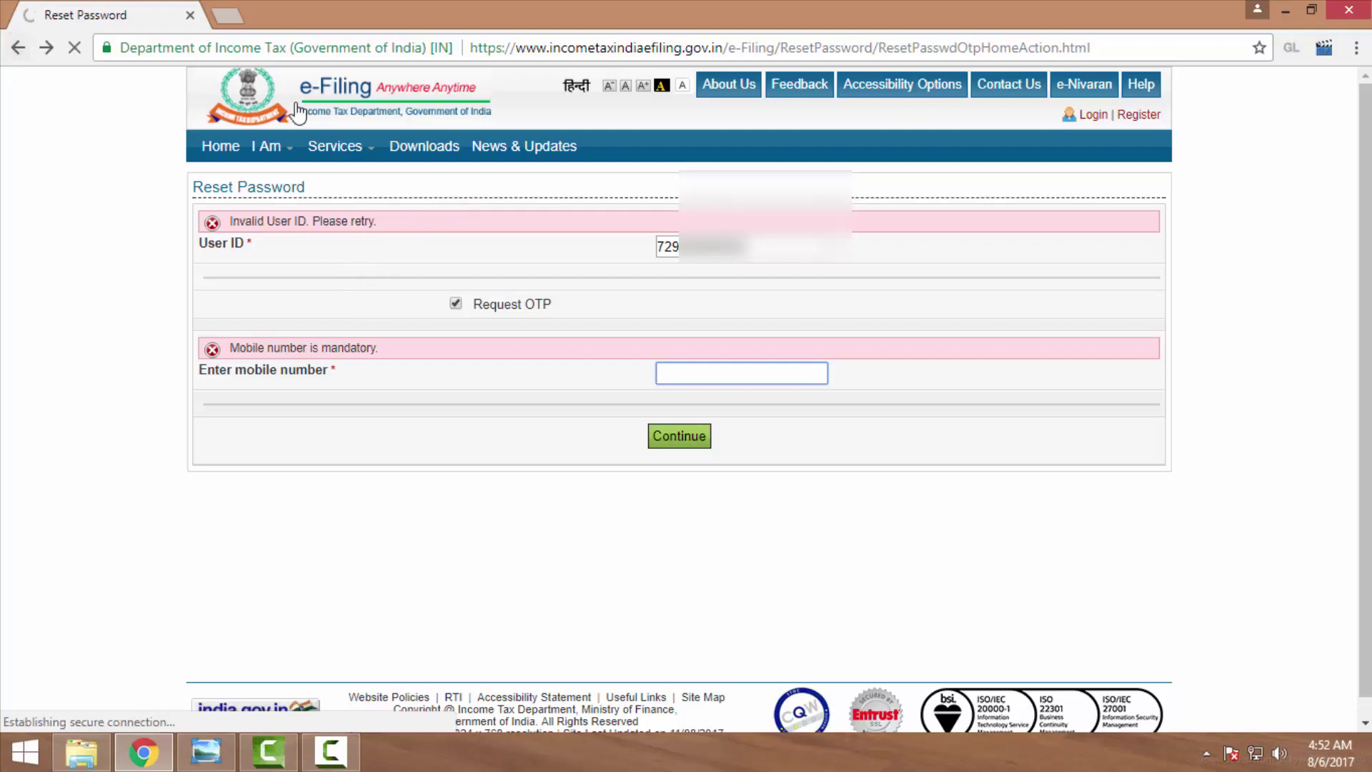
Go back to the e-Filing home page and open Link Aadhaar under Services.
click(18, 48)
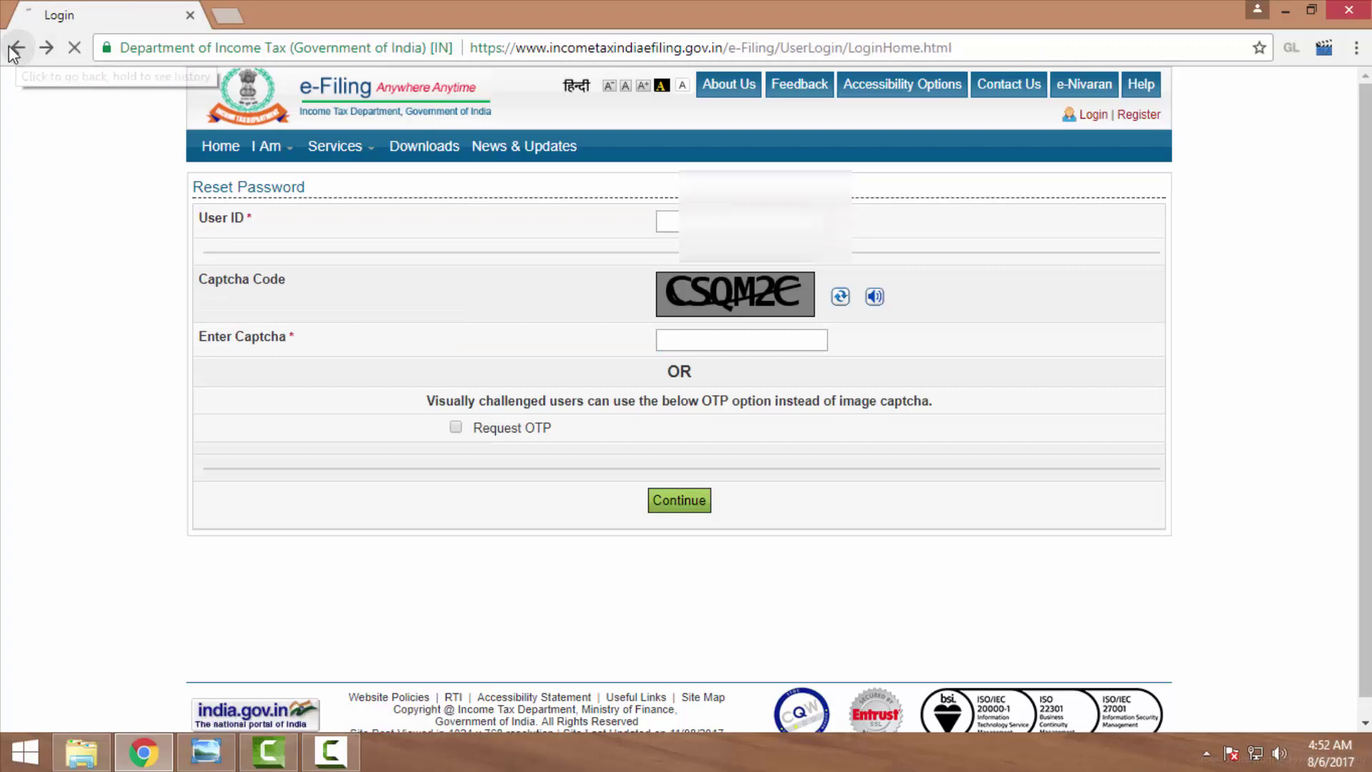
mouse_move(334, 146)
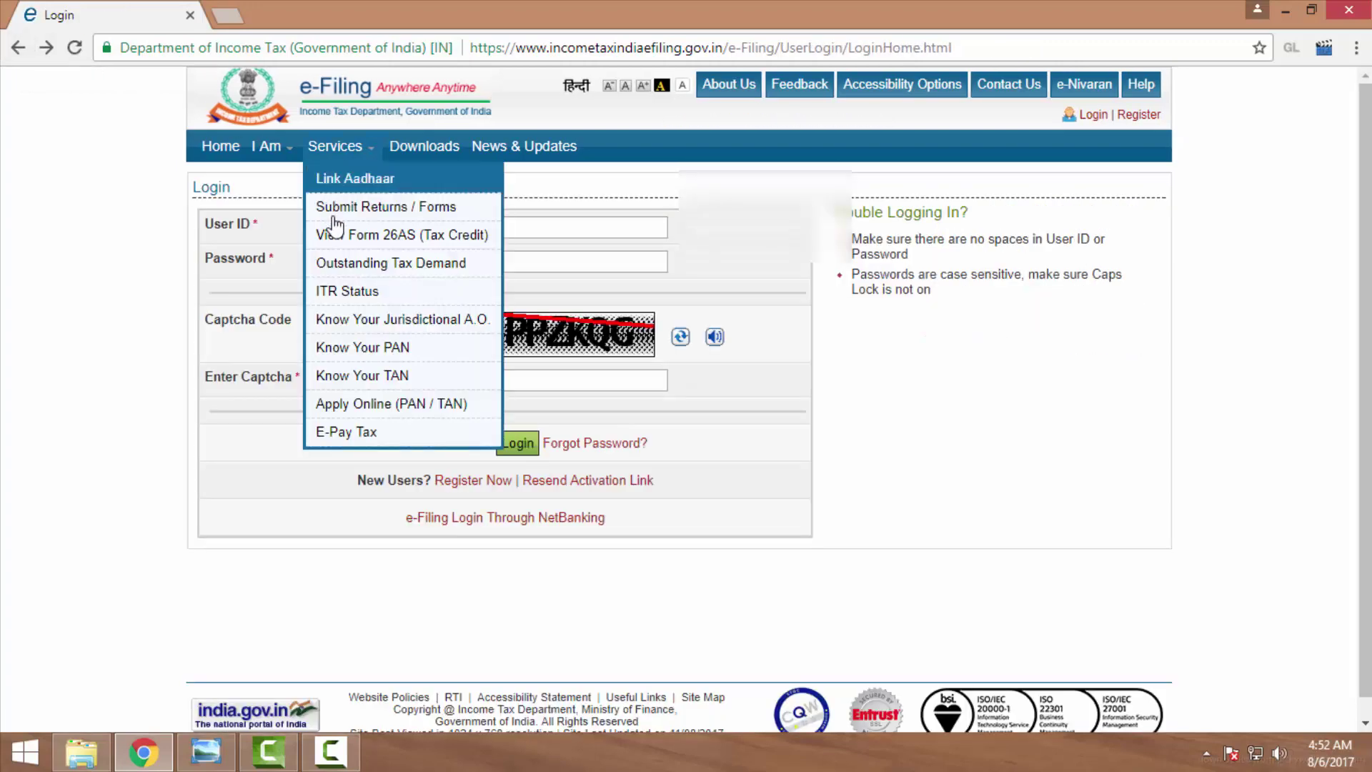
click(207, 151)
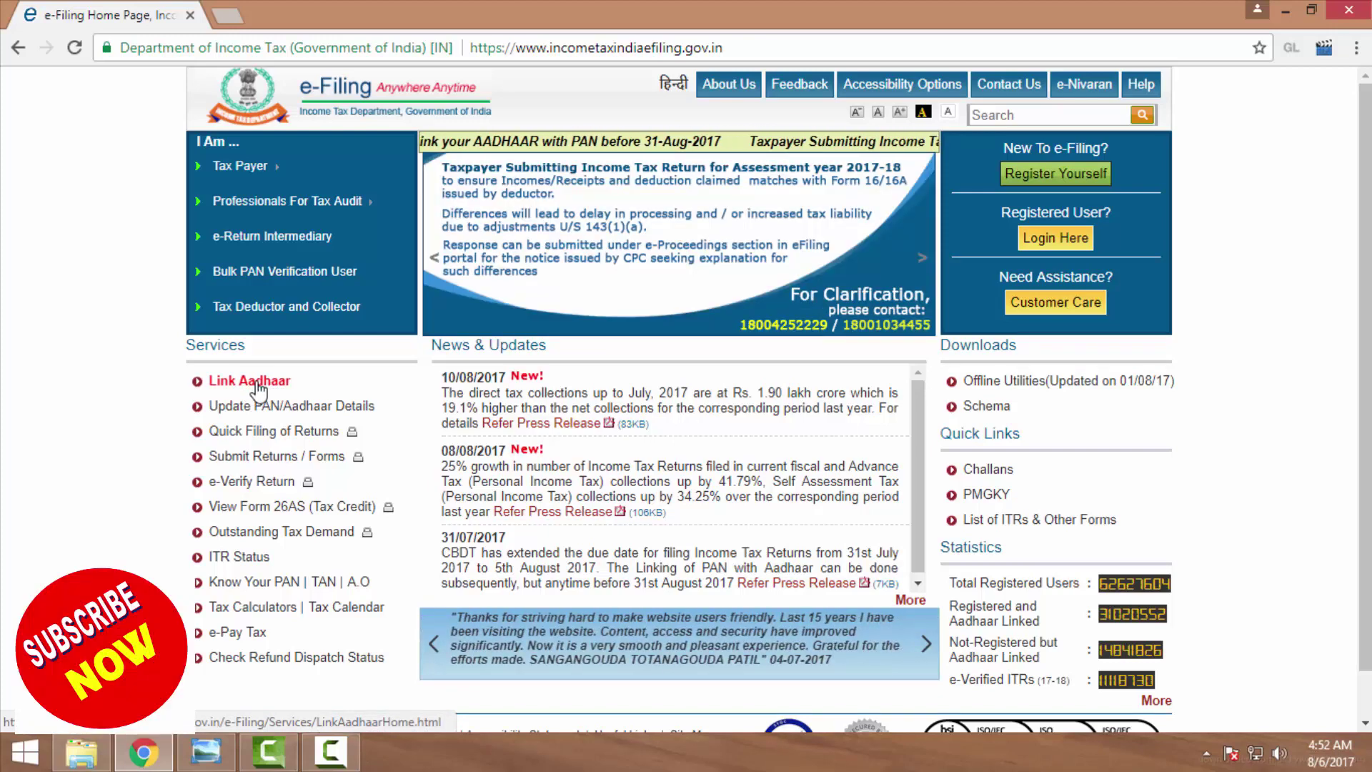
click(259, 390)
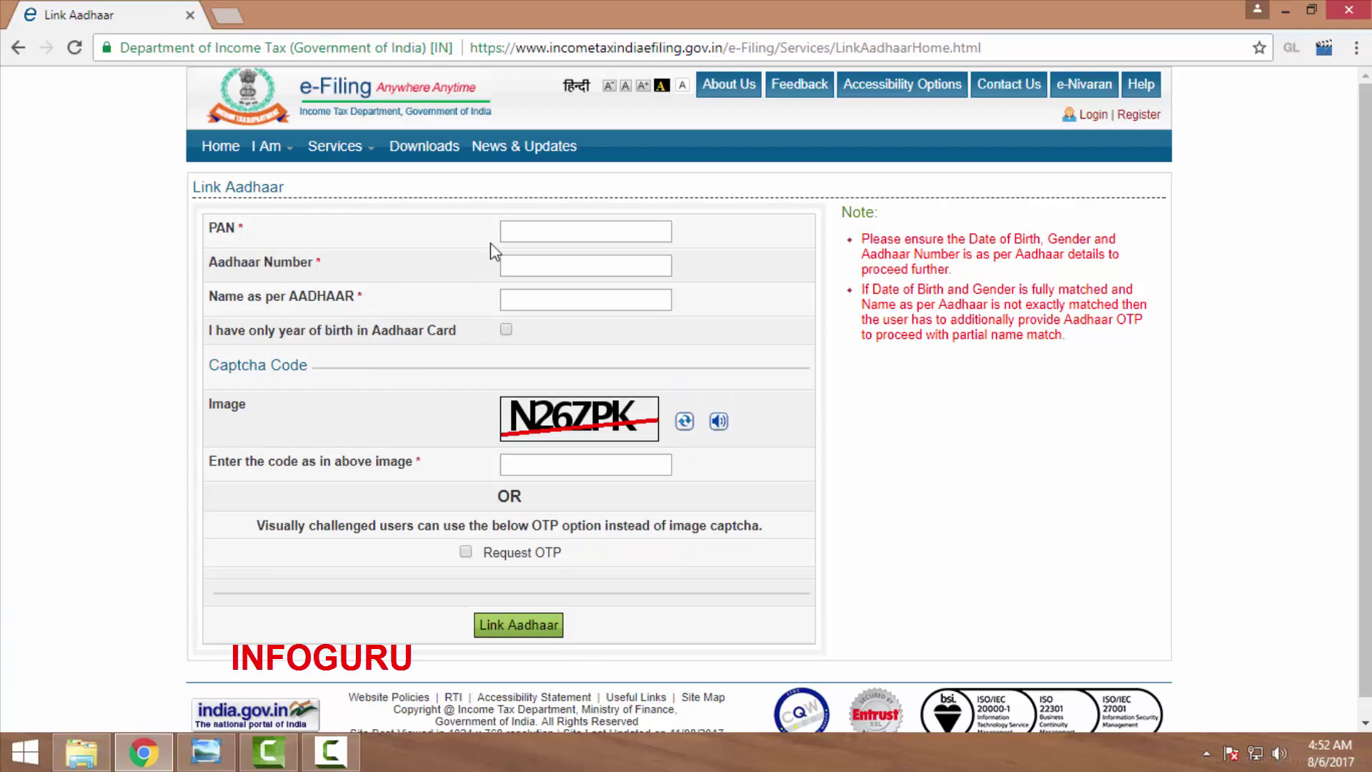
click(539, 230)
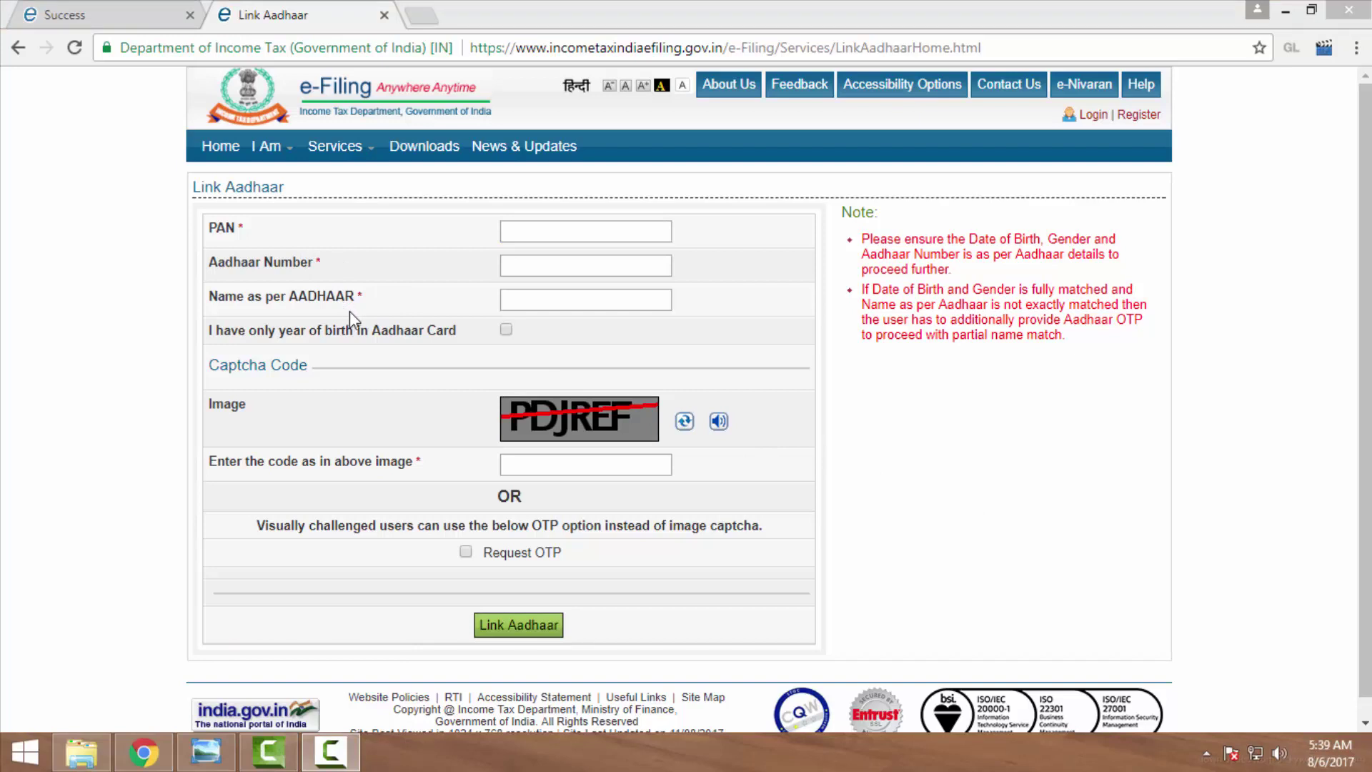
Enter the PAN, the Aadhaar number and the name as per Aadhaar on the form.
click(528, 226)
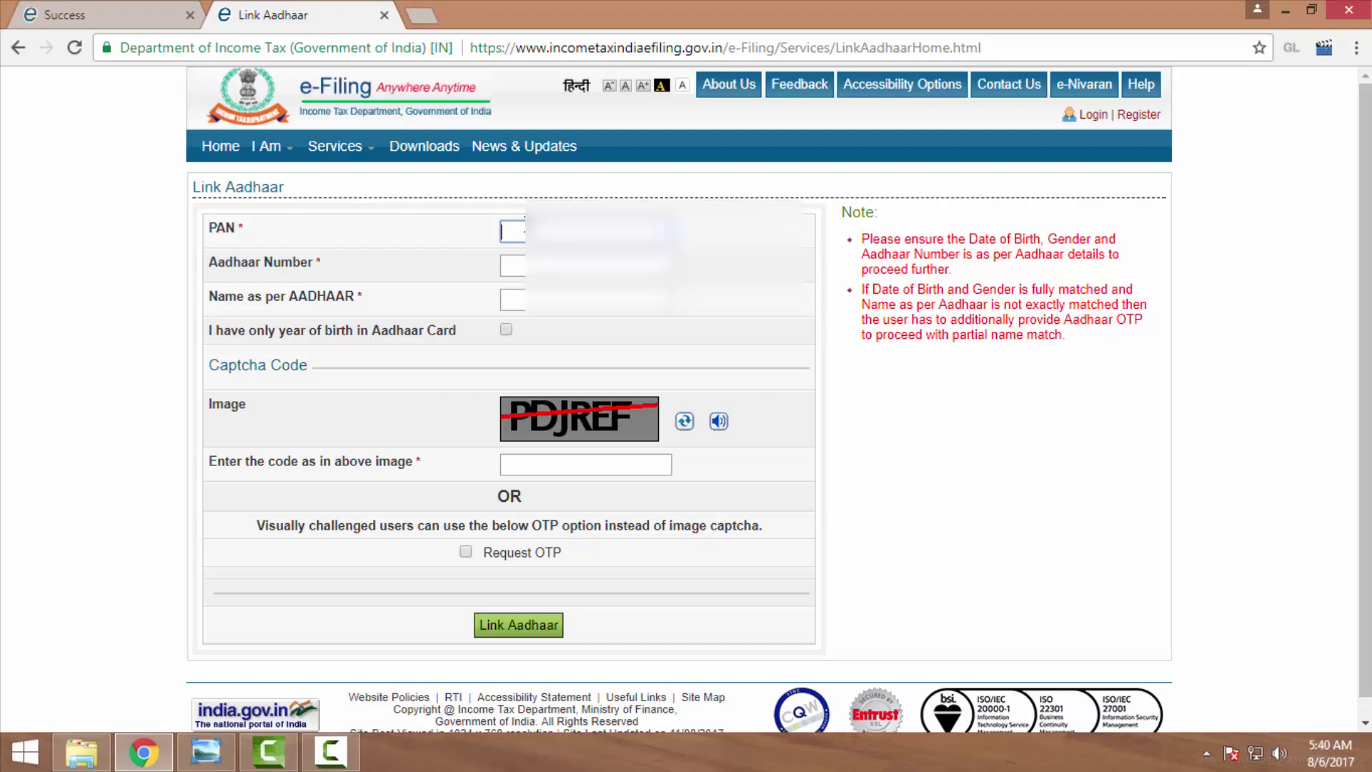
text(ASFP)
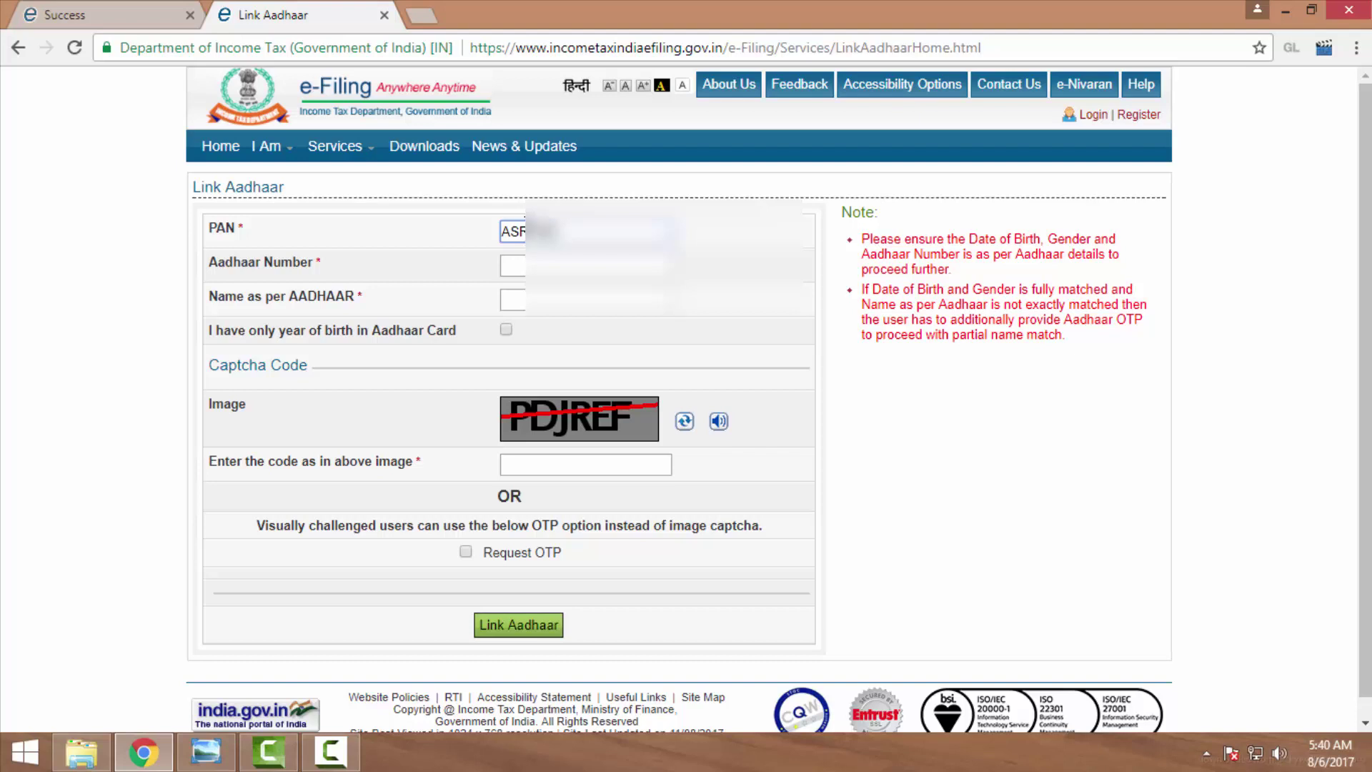
text(K123)
click(513, 268)
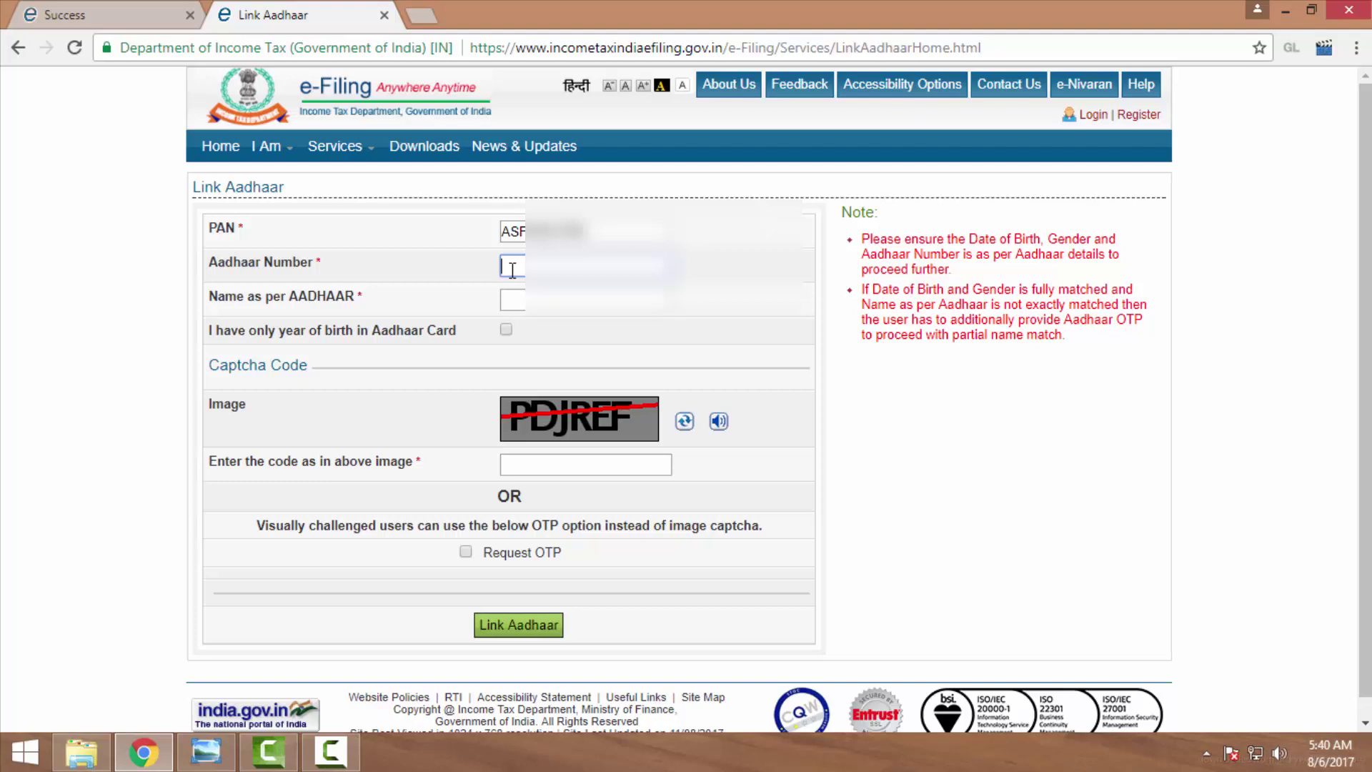
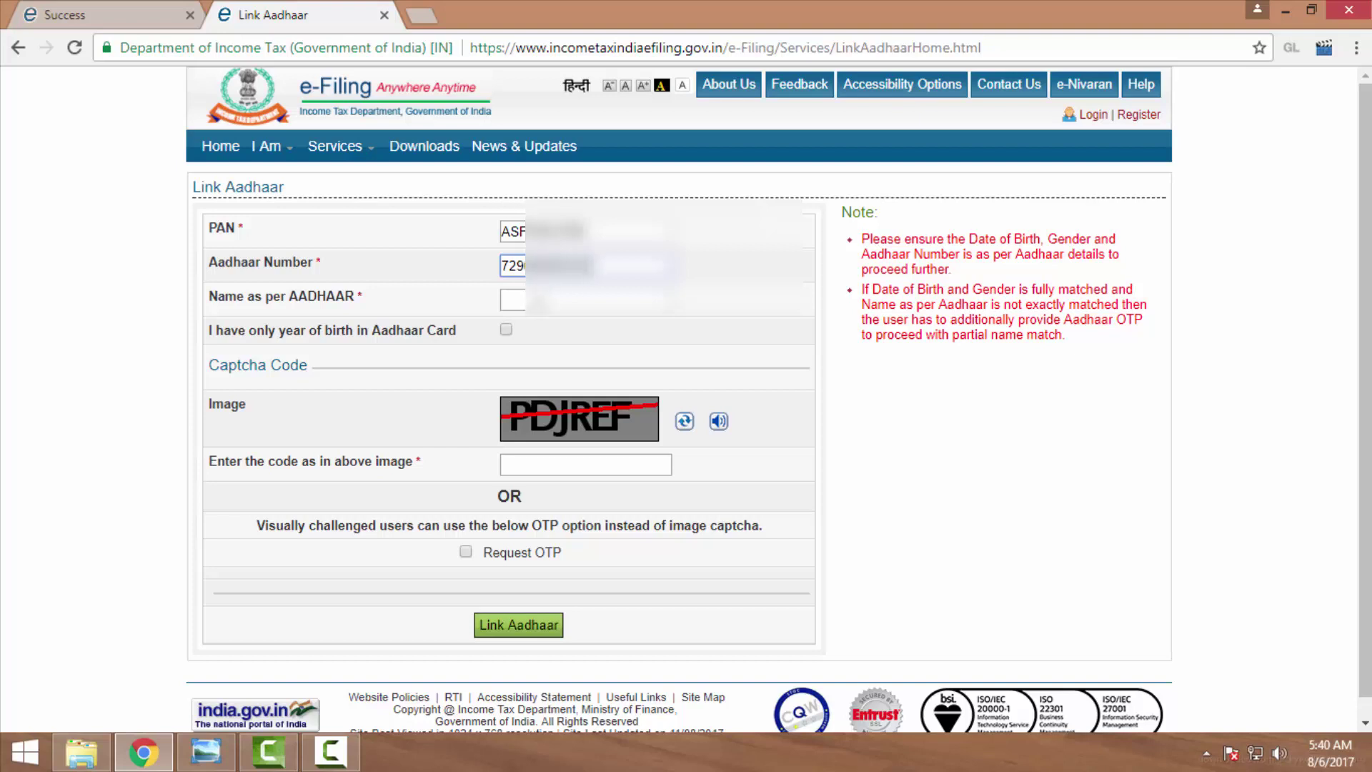
key(Tab)
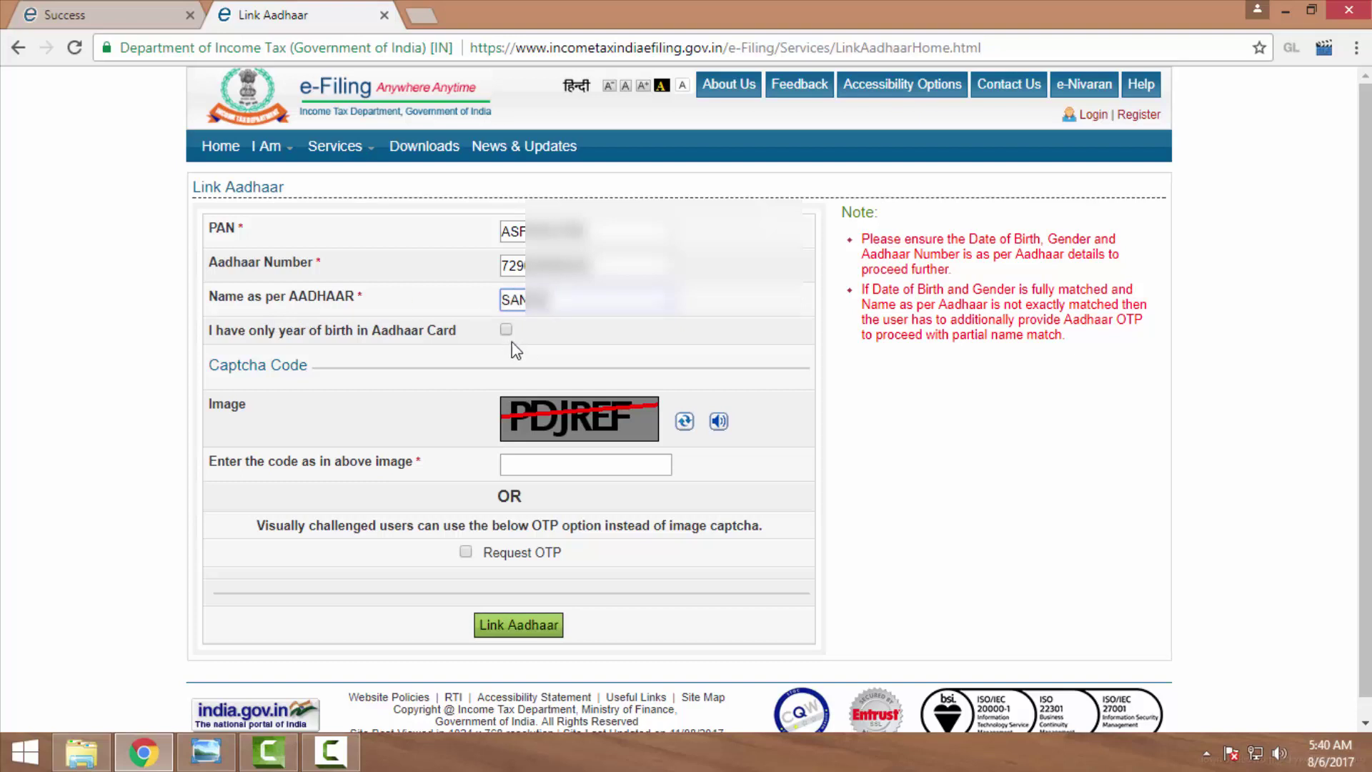
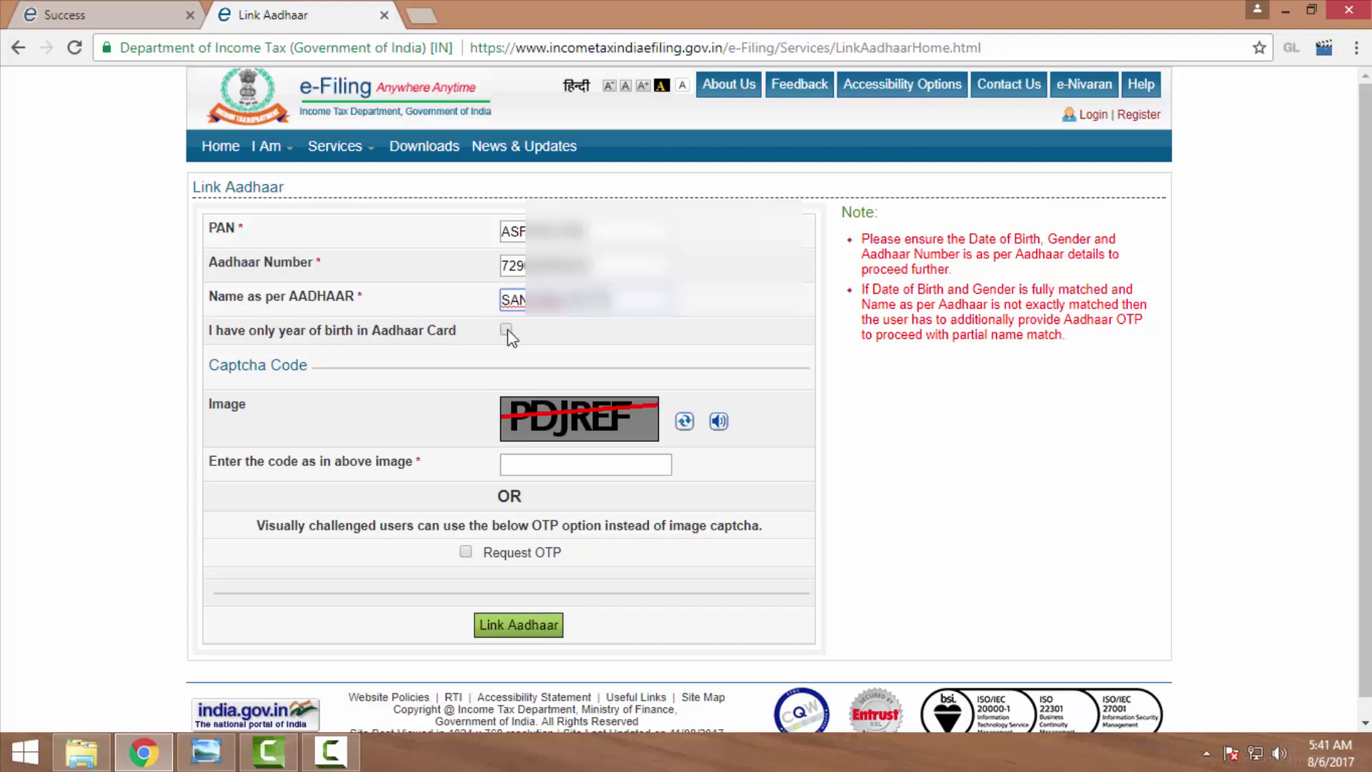
Leave 'I have only year of birth' unticked and type the captcha code from the image.
click(505, 330)
click(506, 330)
click(534, 465)
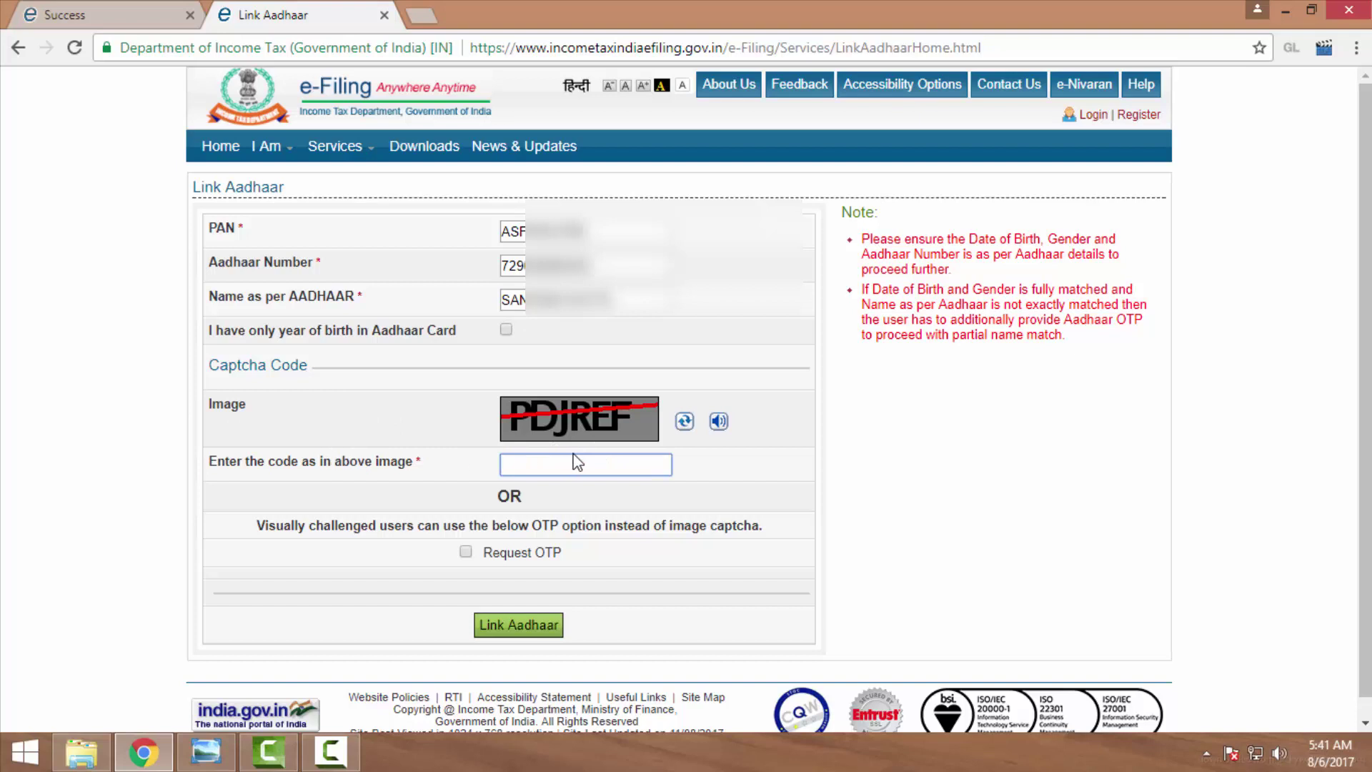
text(PDJREF)
click(465, 552)
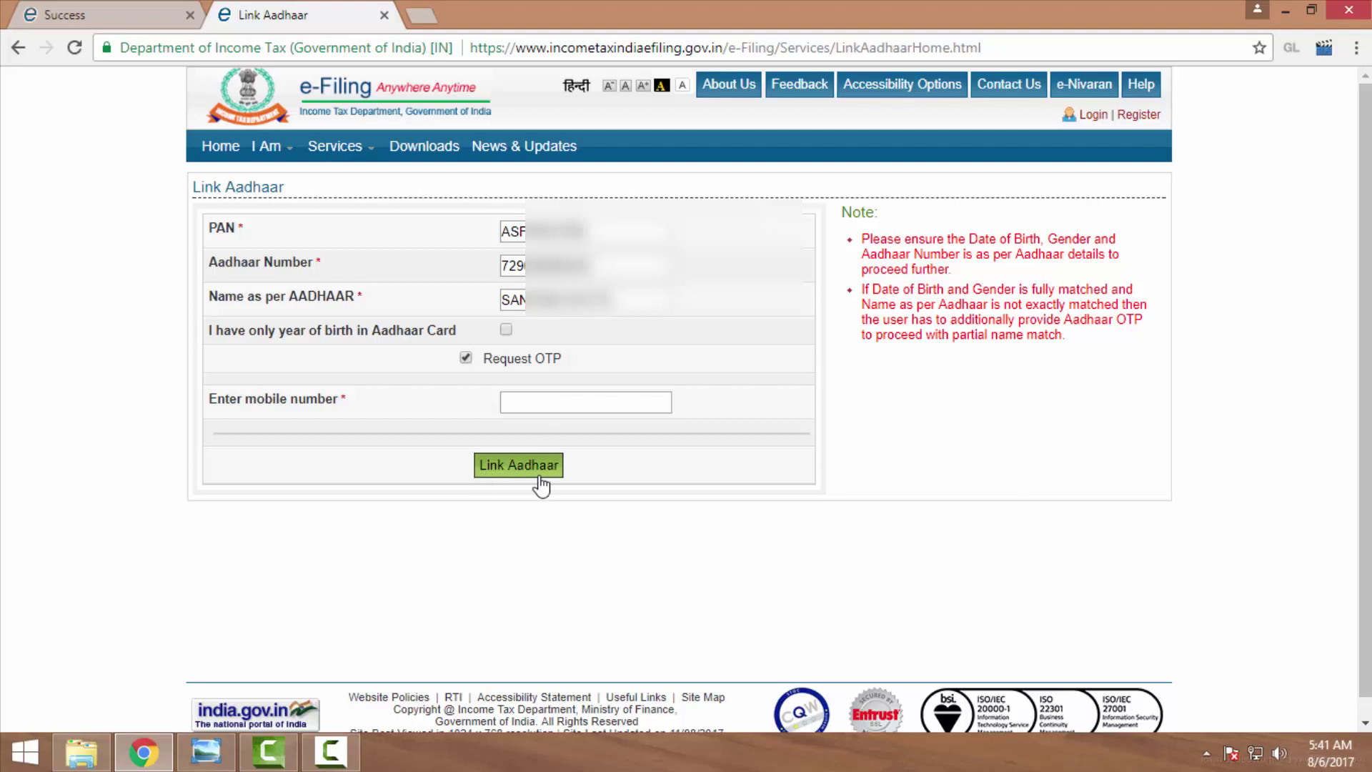
click(465, 357)
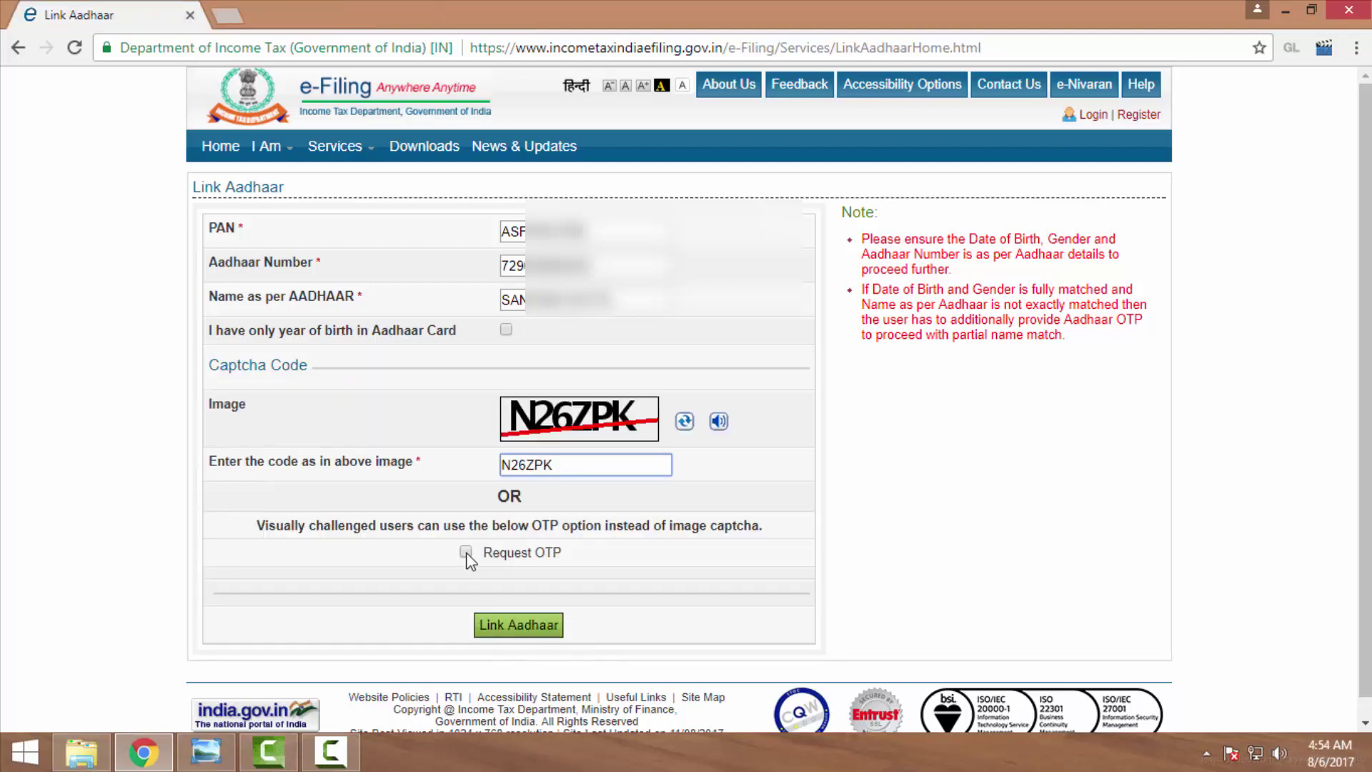
click(466, 553)
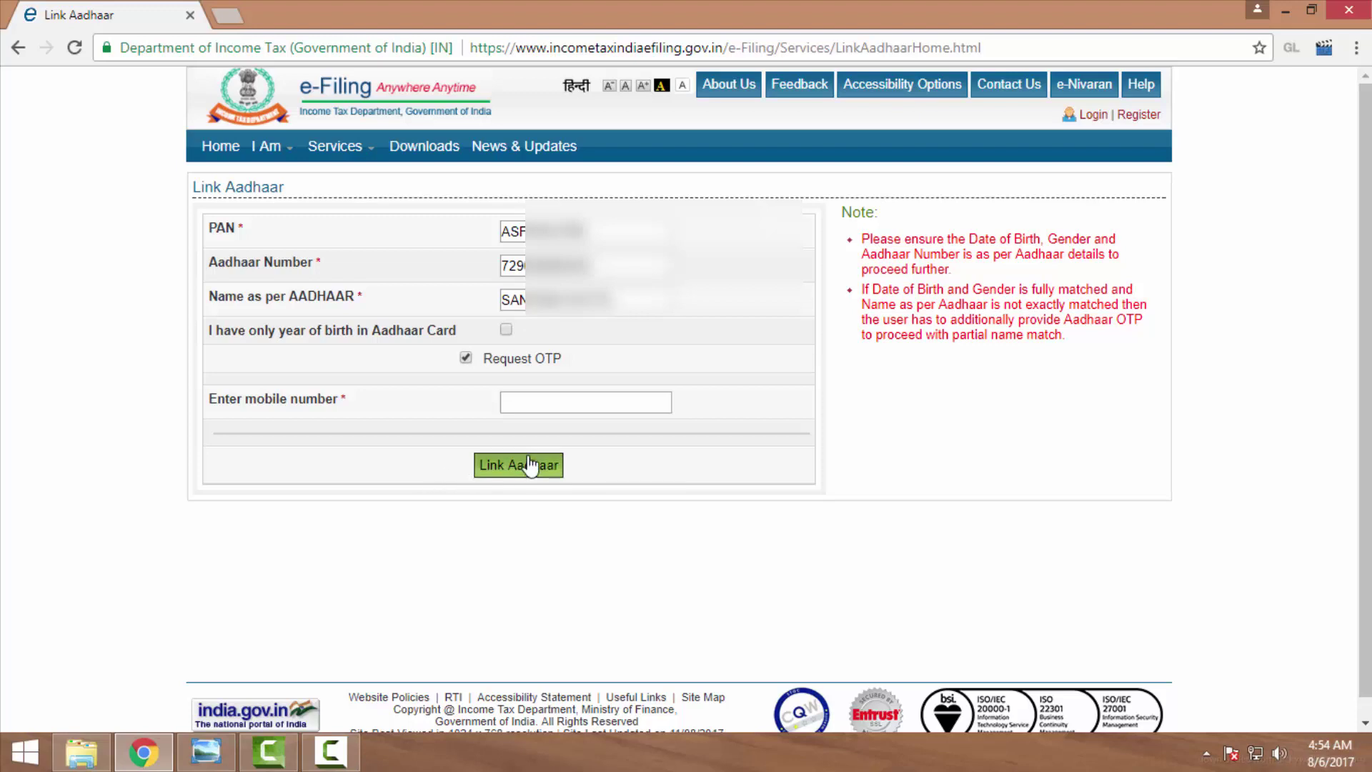
Enter the mobile number and submit the Link Aadhaar request.
click(541, 410)
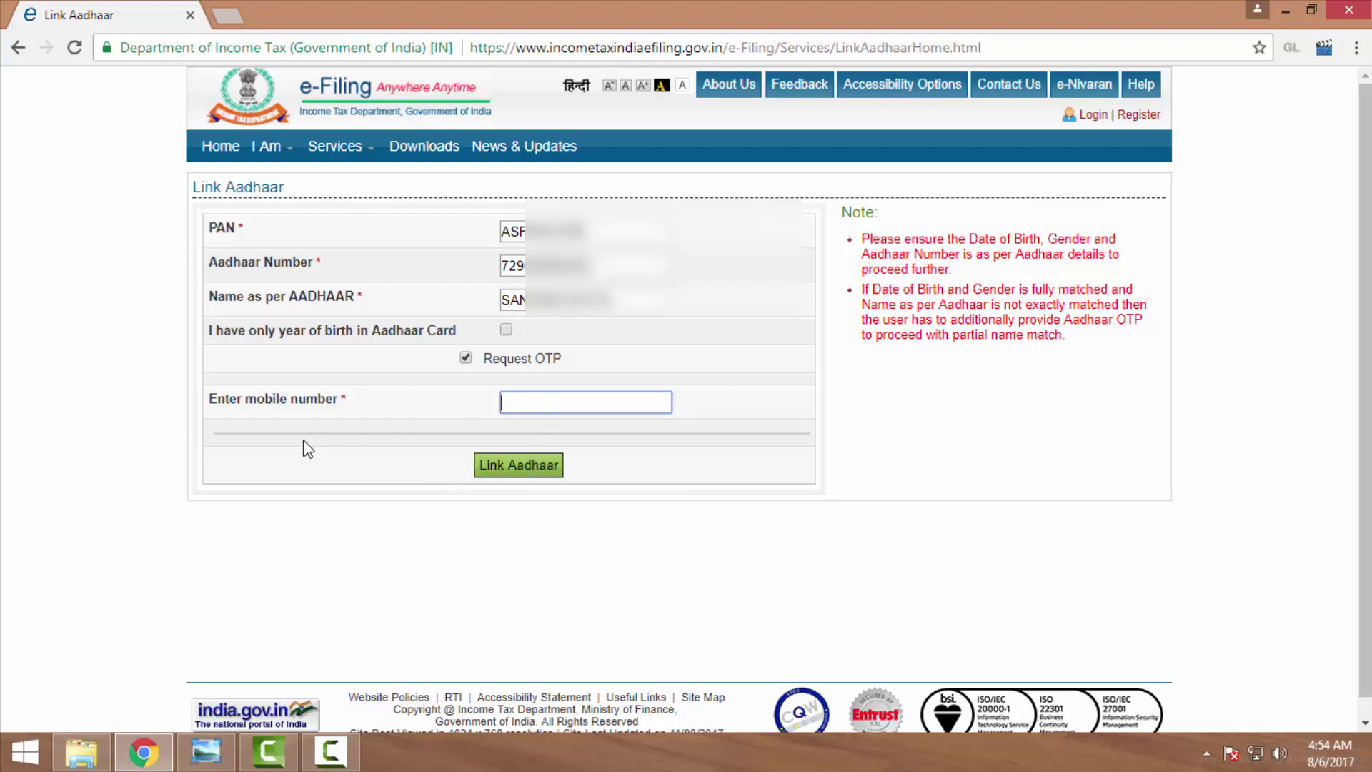
click(524, 473)
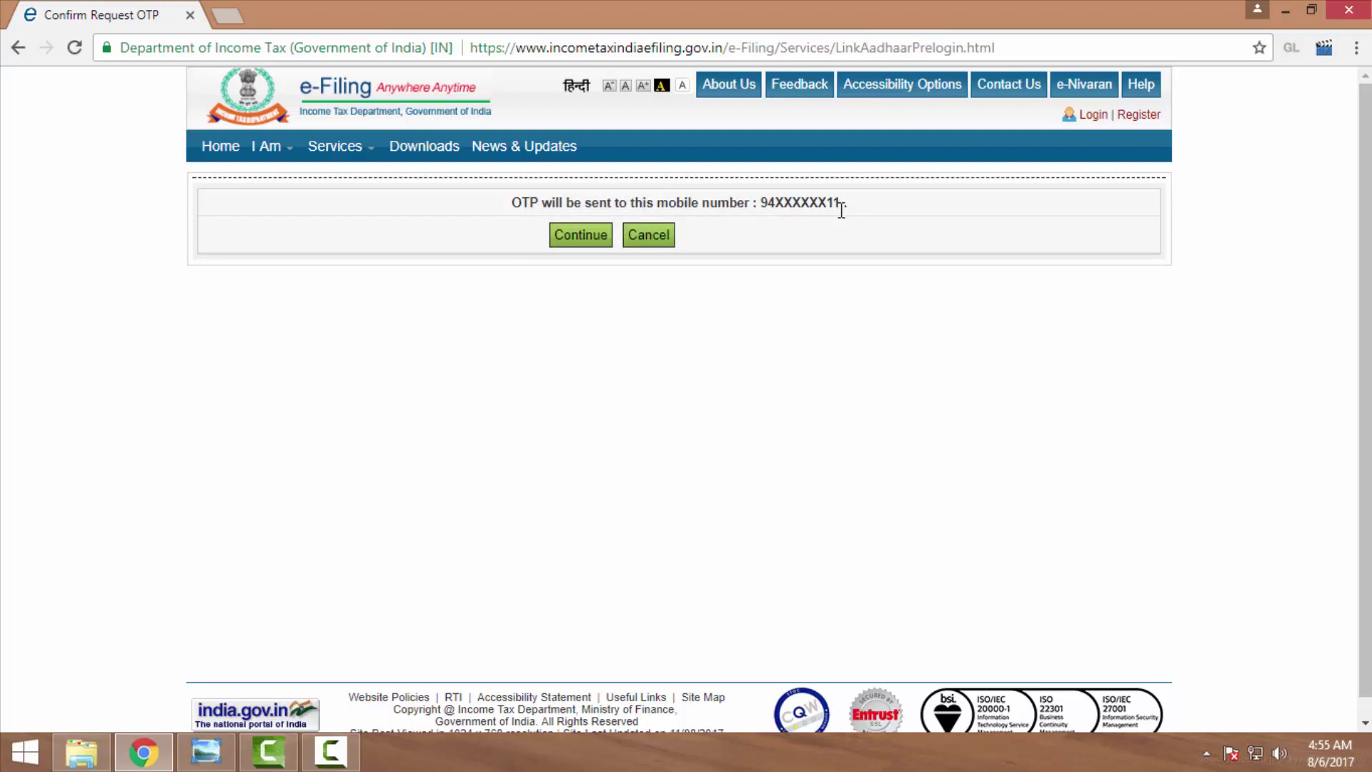
Confirm sending the OTP to the masked mobile number and start entering the OTP.
click(586, 234)
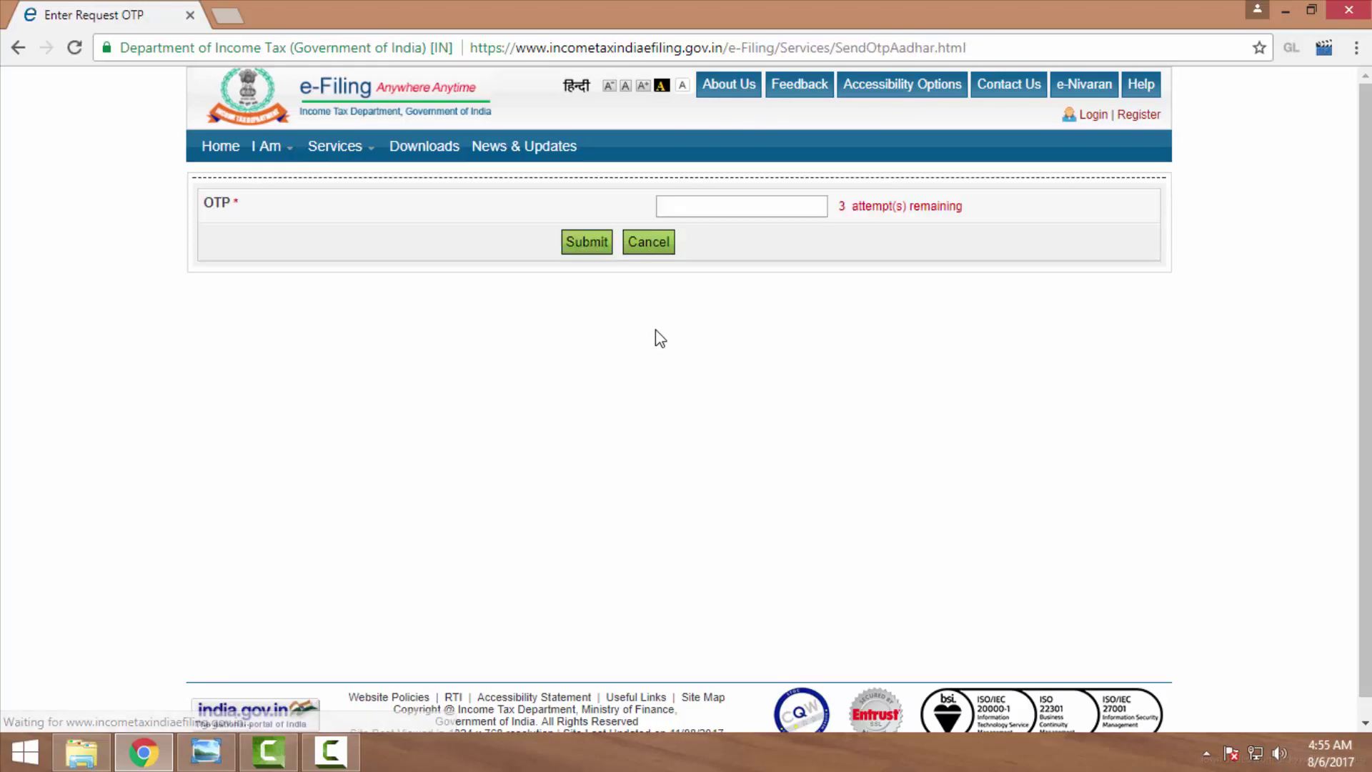
click(699, 206)
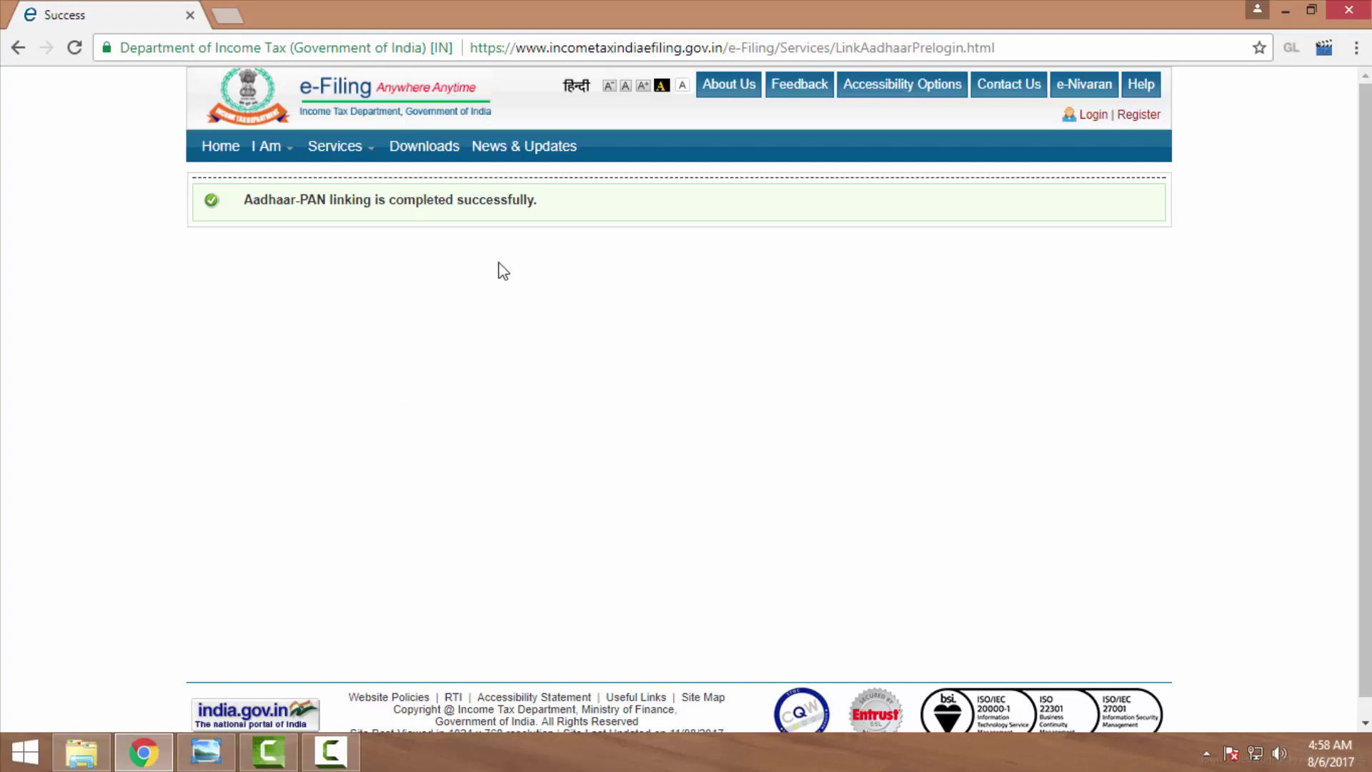
Open a new browser tab and go to the Google home page.
click(239, 20)
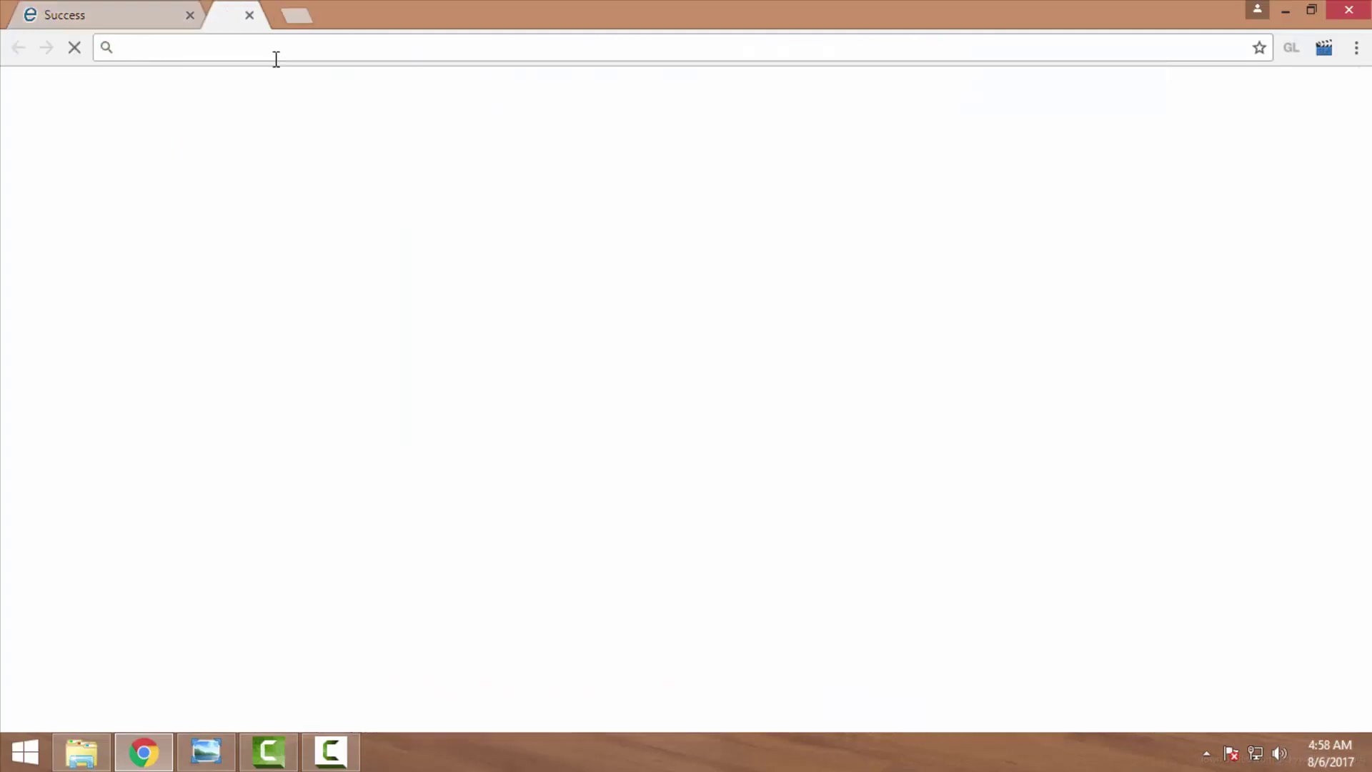
click(311, 45)
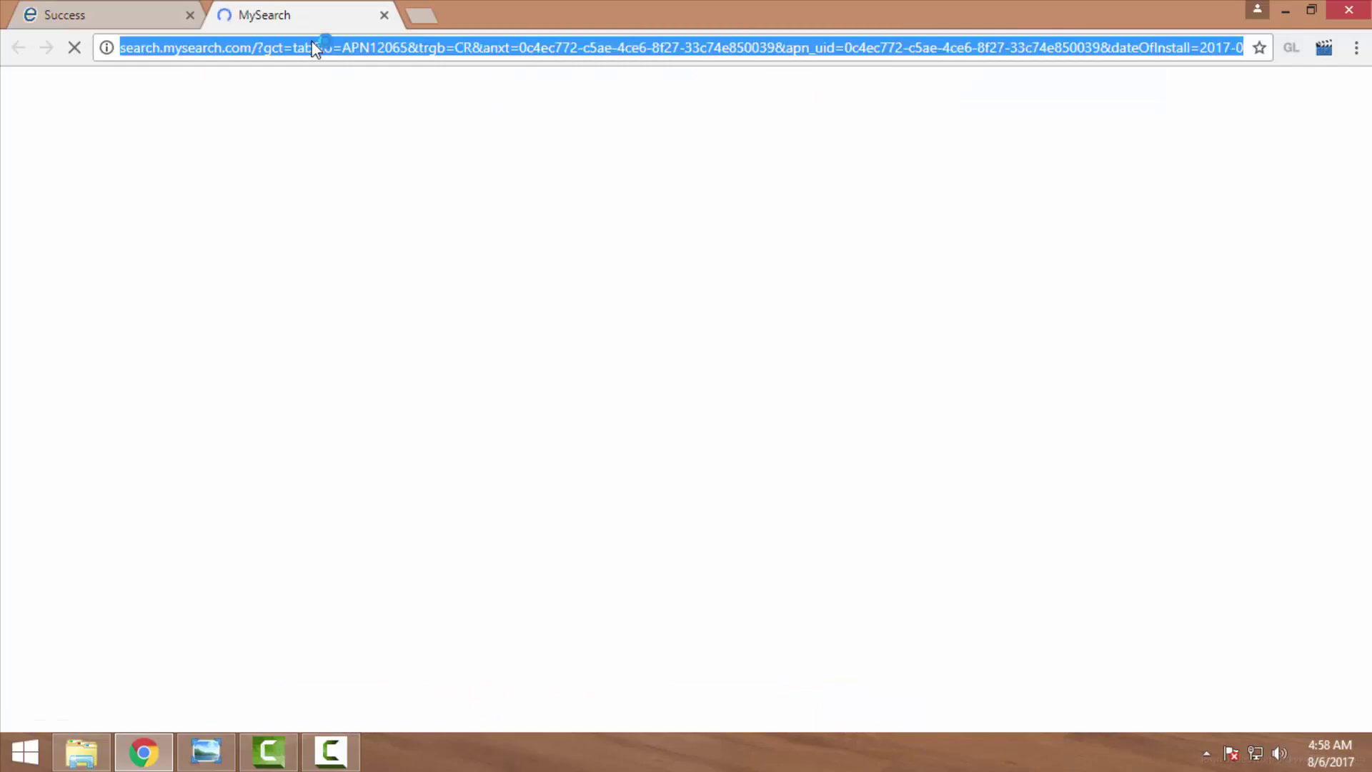
text(GOOGLE)
key(Return)
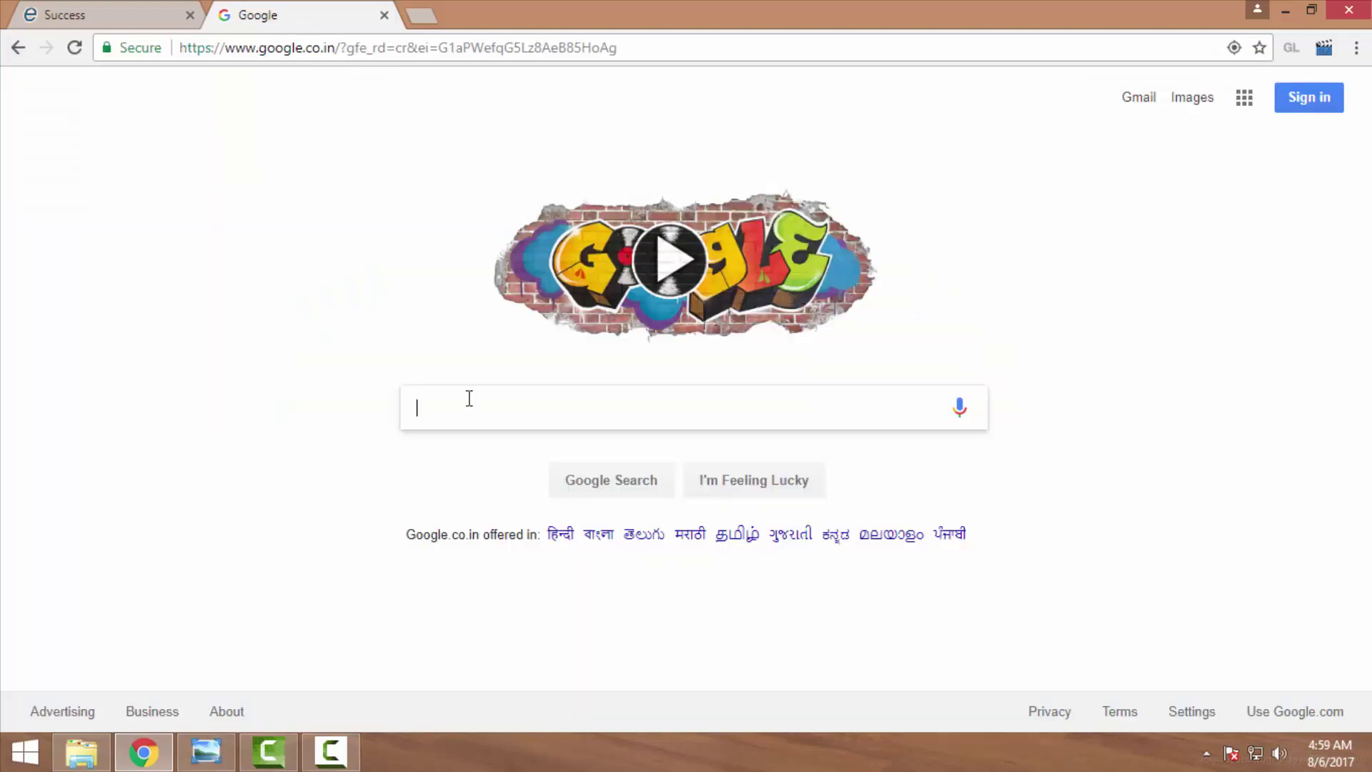
Search Google for 'income tax' and open the e-Filing home page's Link Aadhaar service.
text(INCOM)
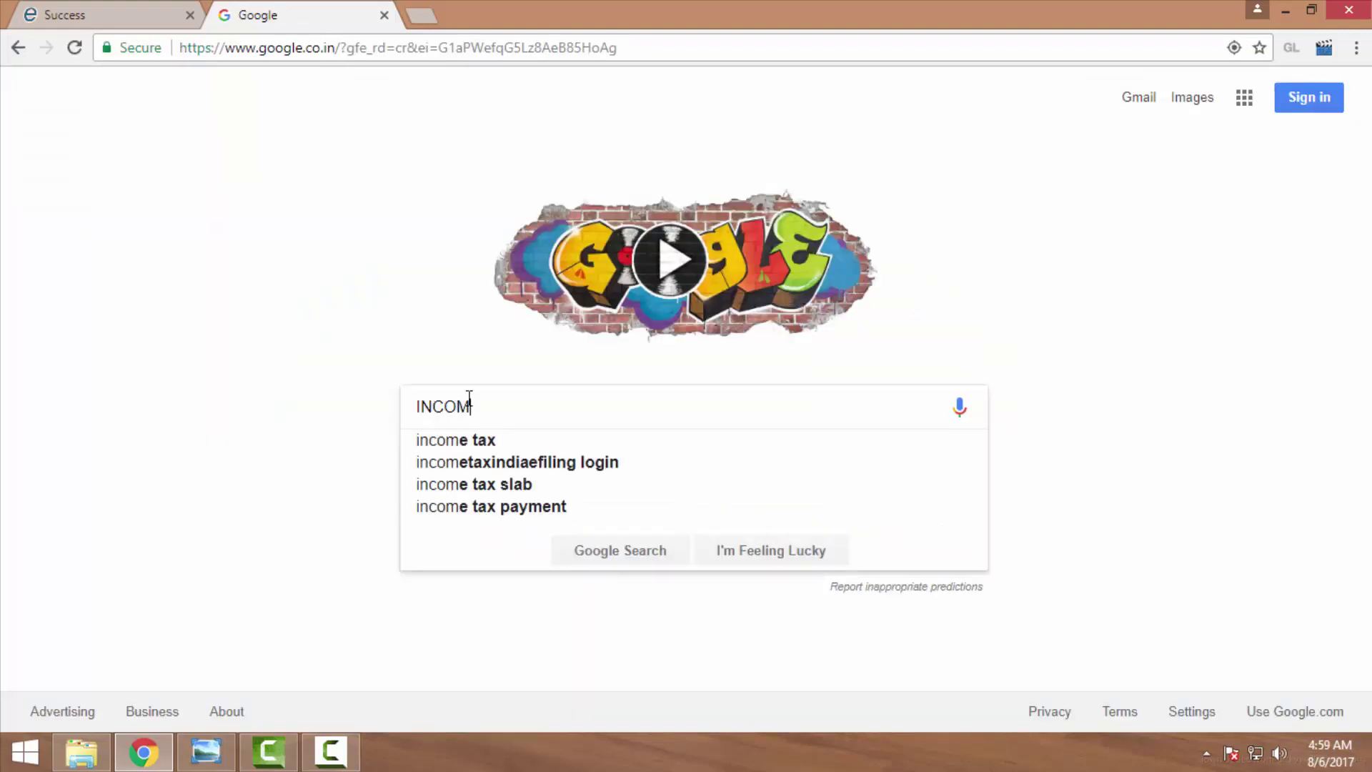
key(Down)
key(Return)
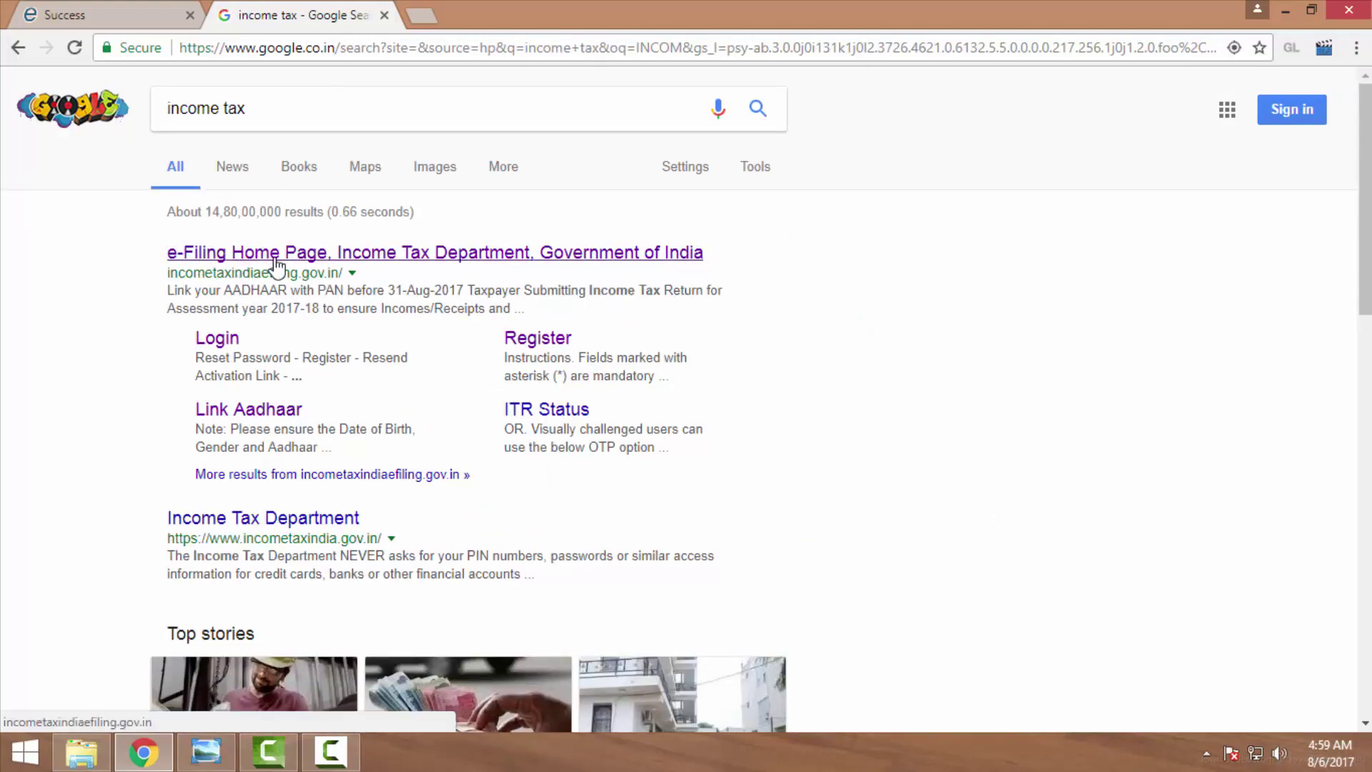
click(276, 261)
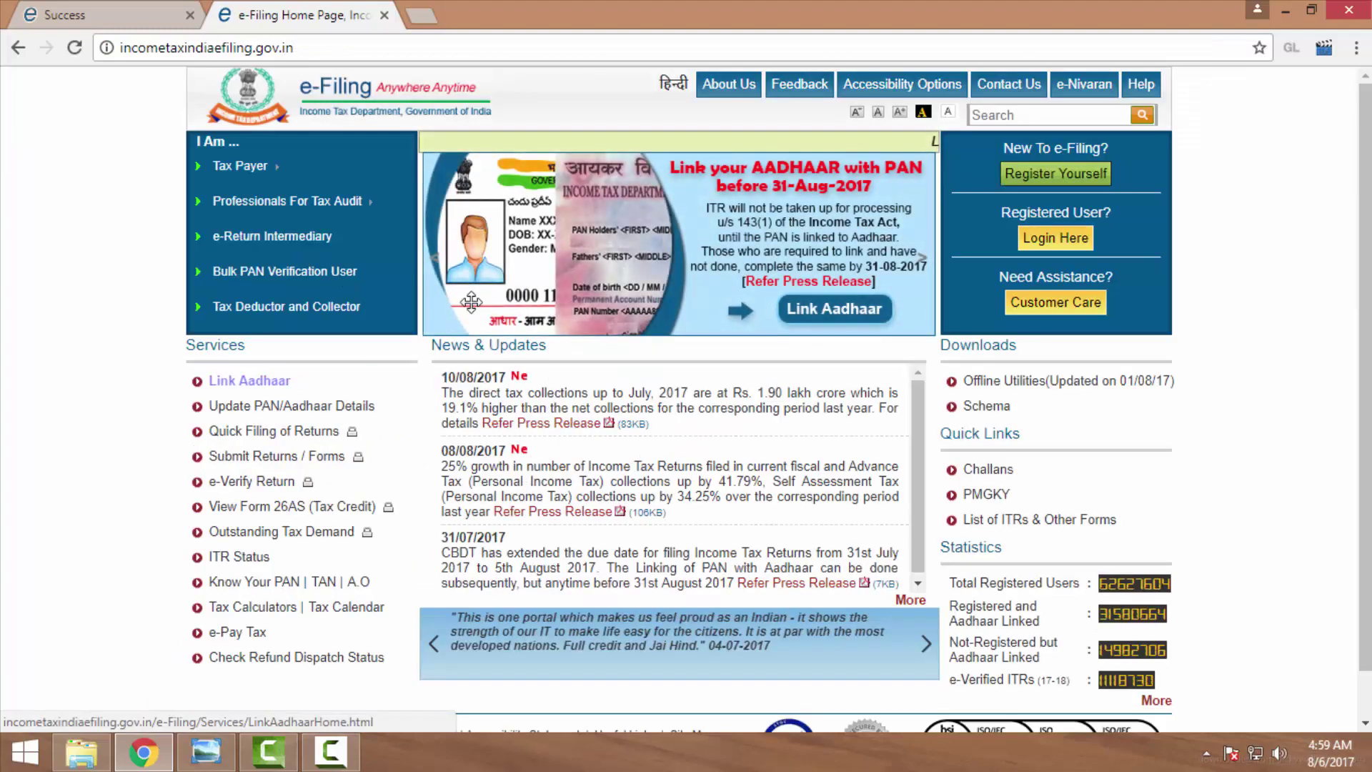
click(249, 381)
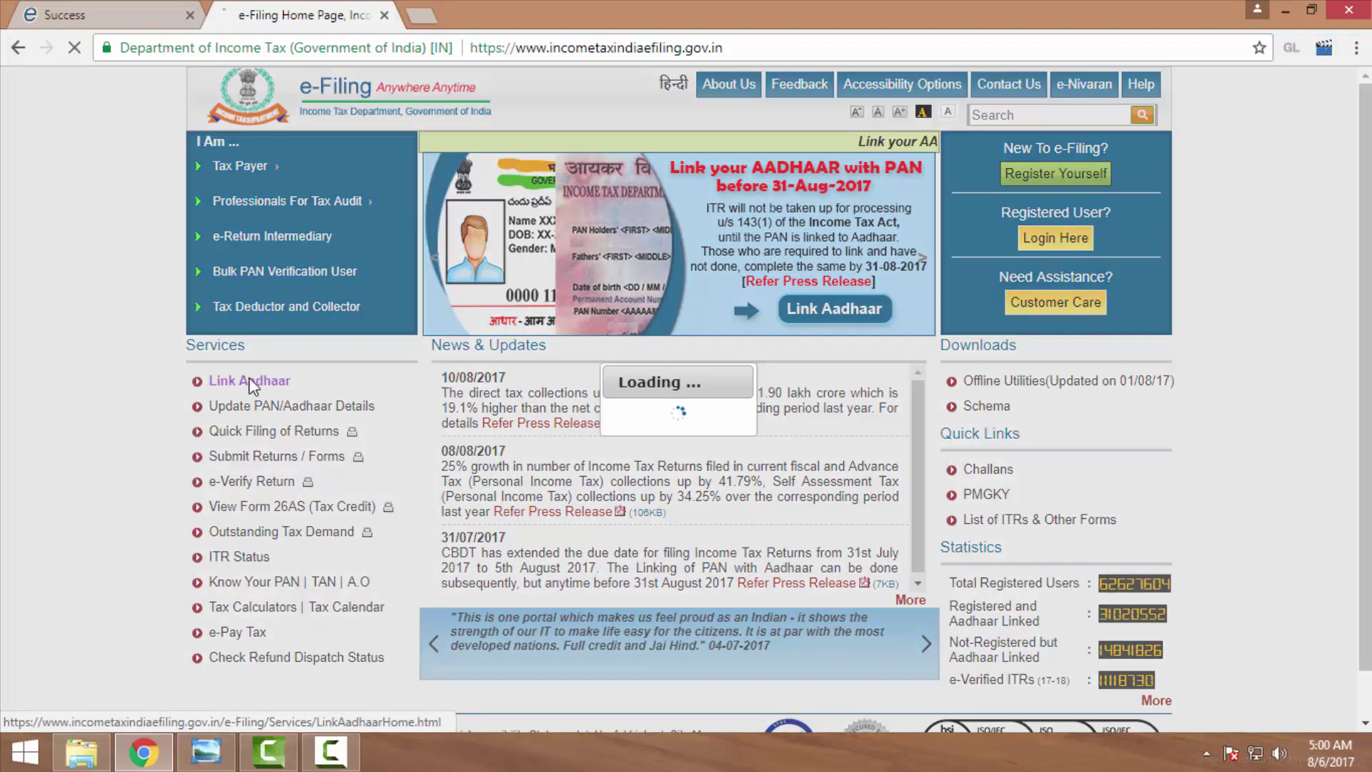
Enter the PAN and the Aadhaar number, correcting a mistyped digit.
click(515, 228)
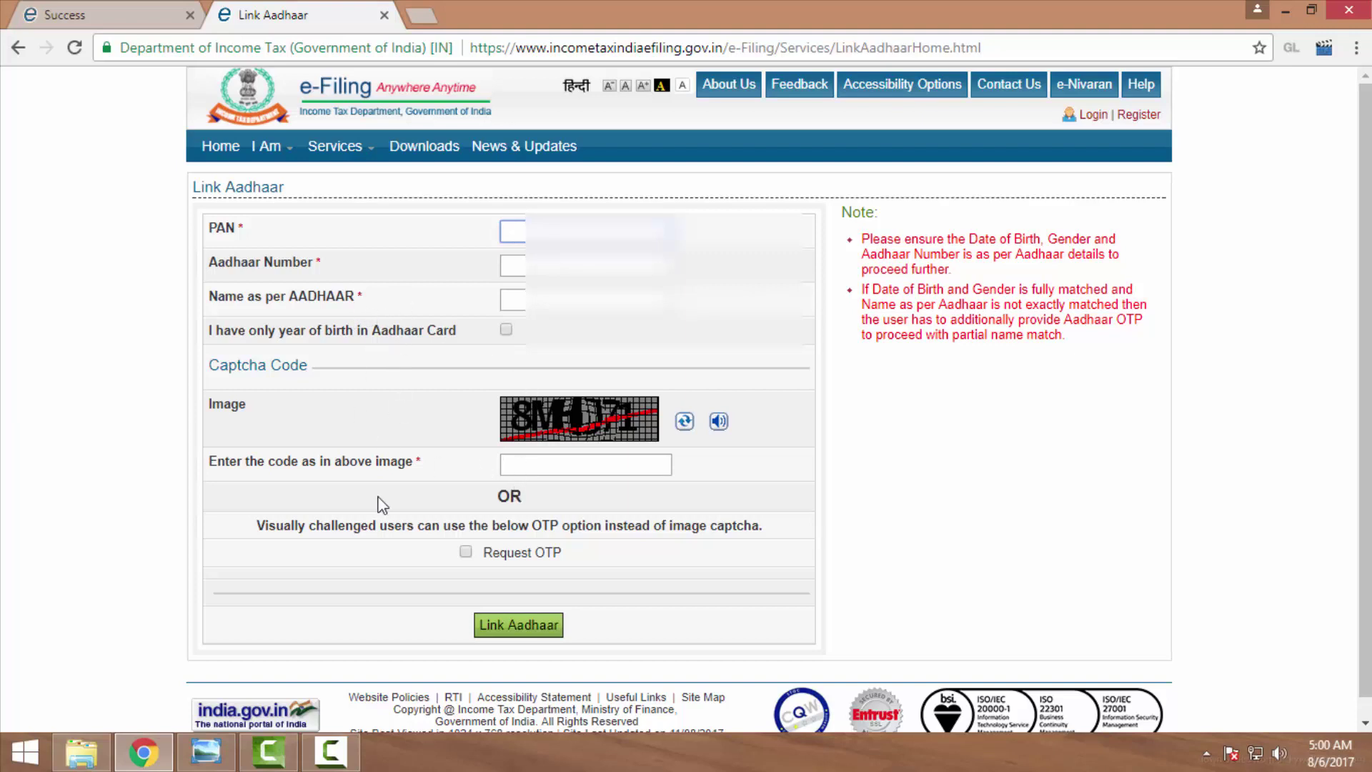
text(ASF)
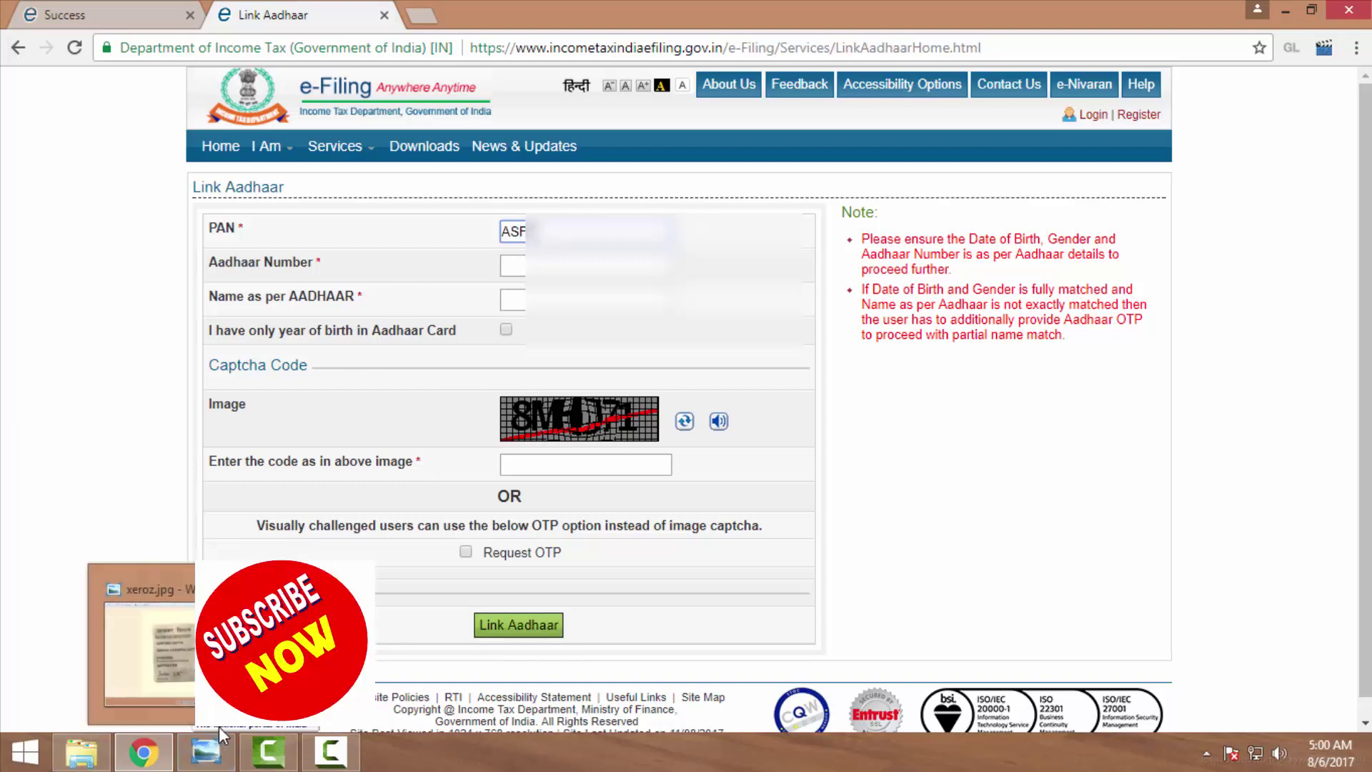
text(PK)
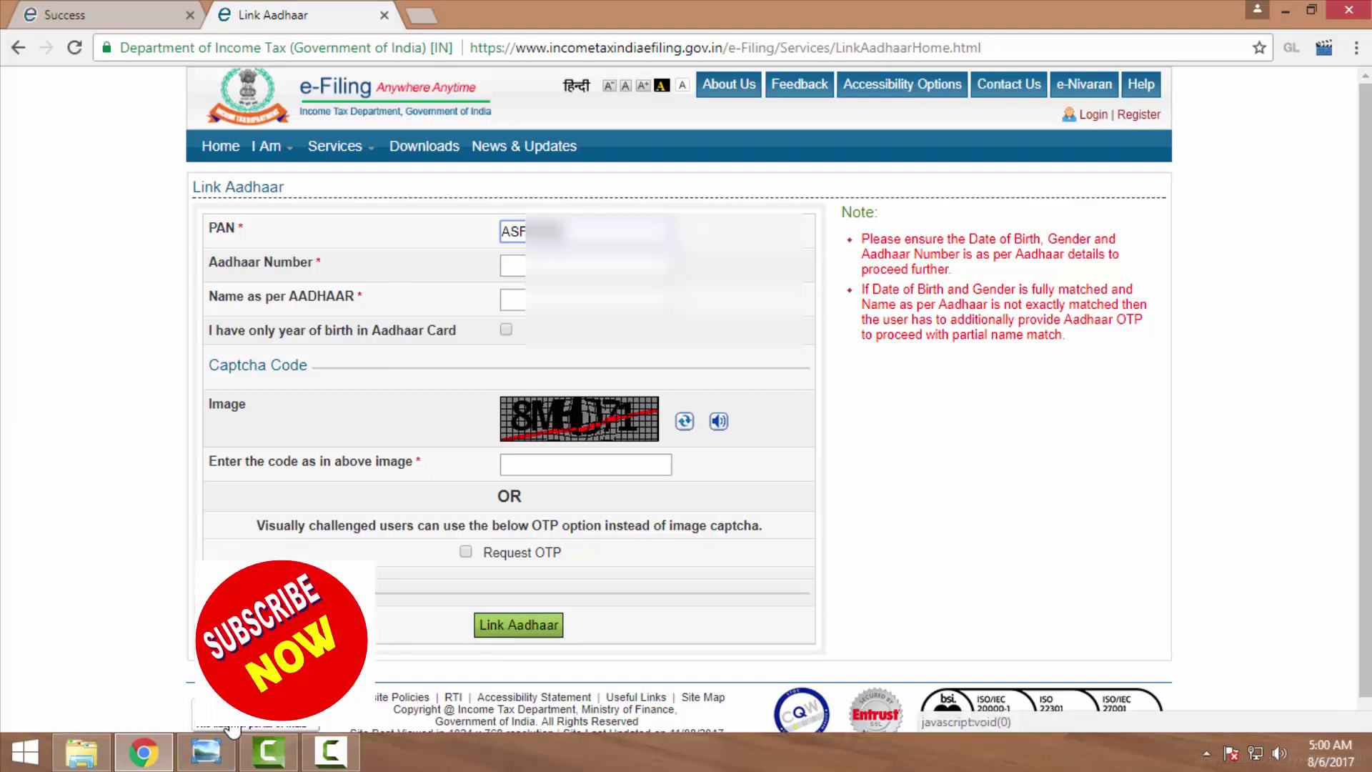
text(12)
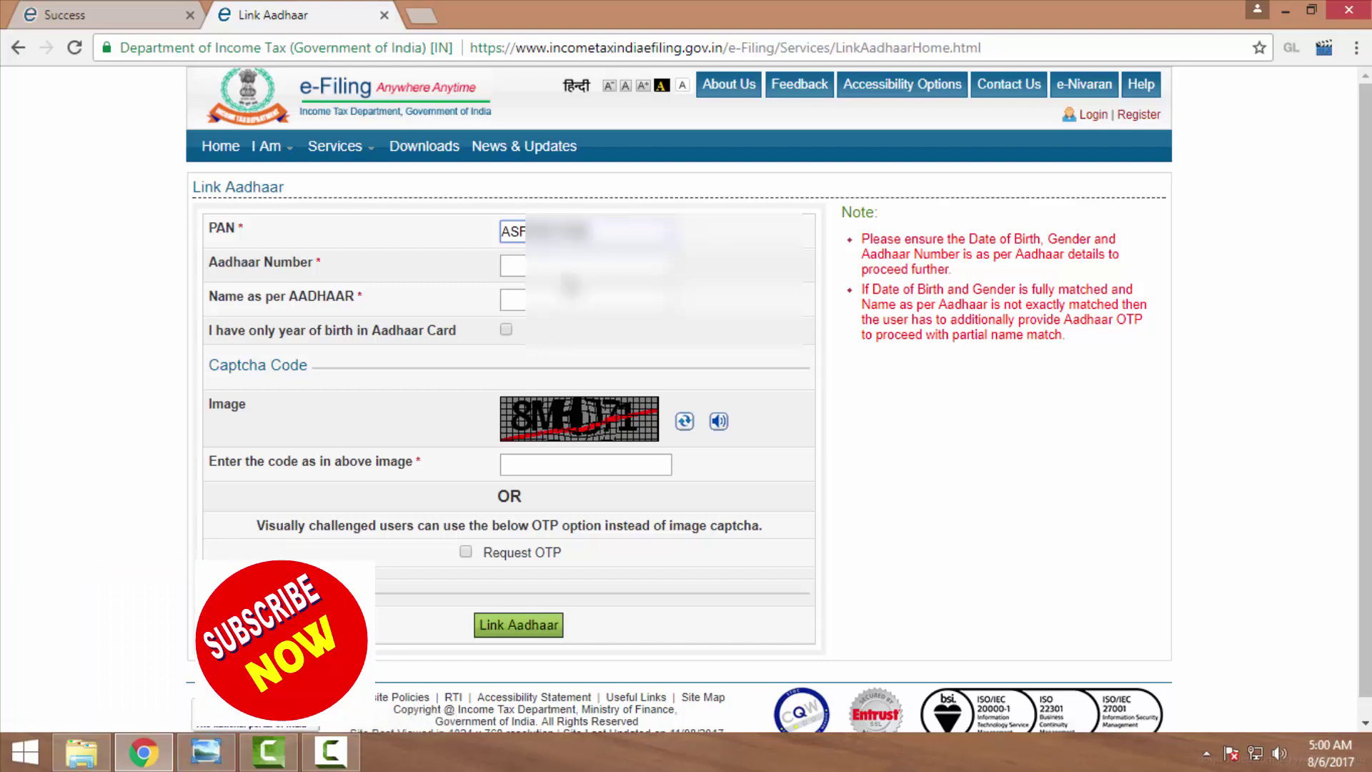
click(569, 267)
text(7)
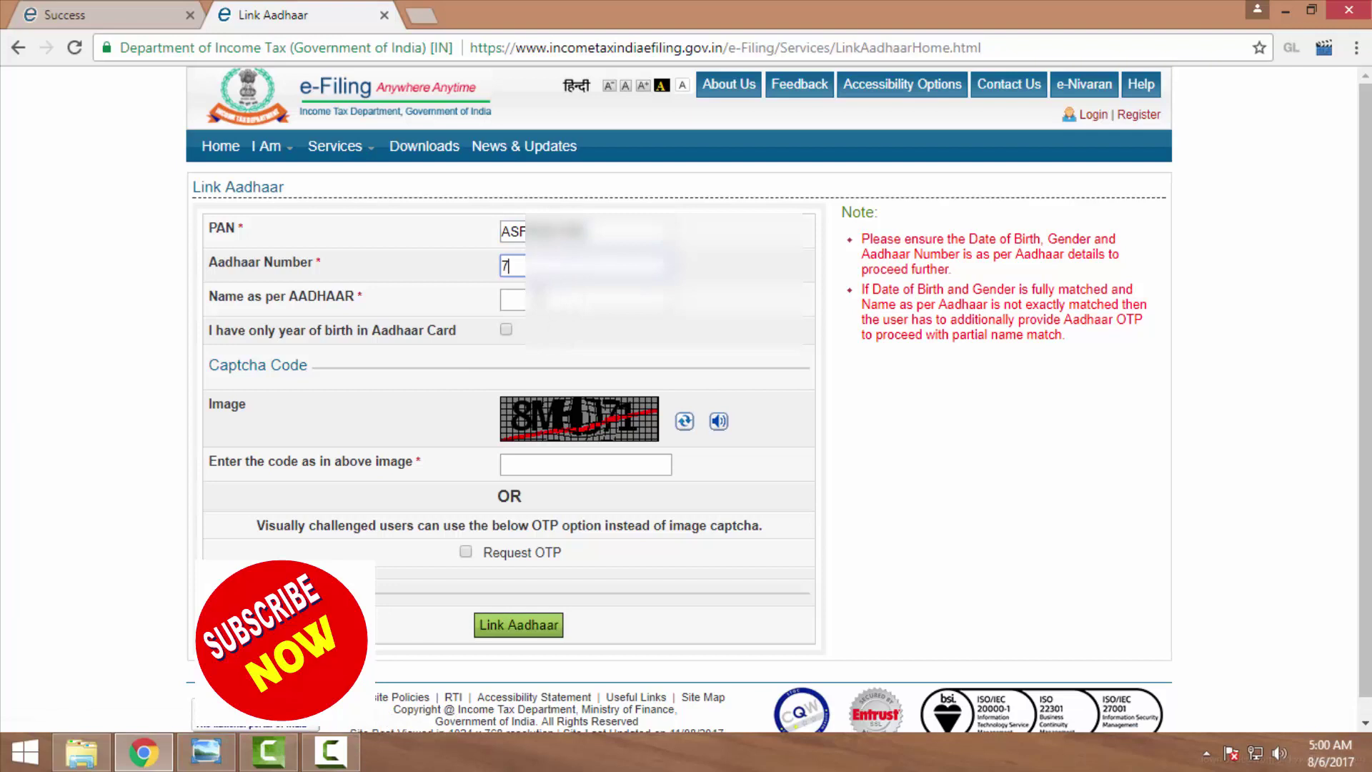
text(12)
key(BackSpace)
key(BackSpace)
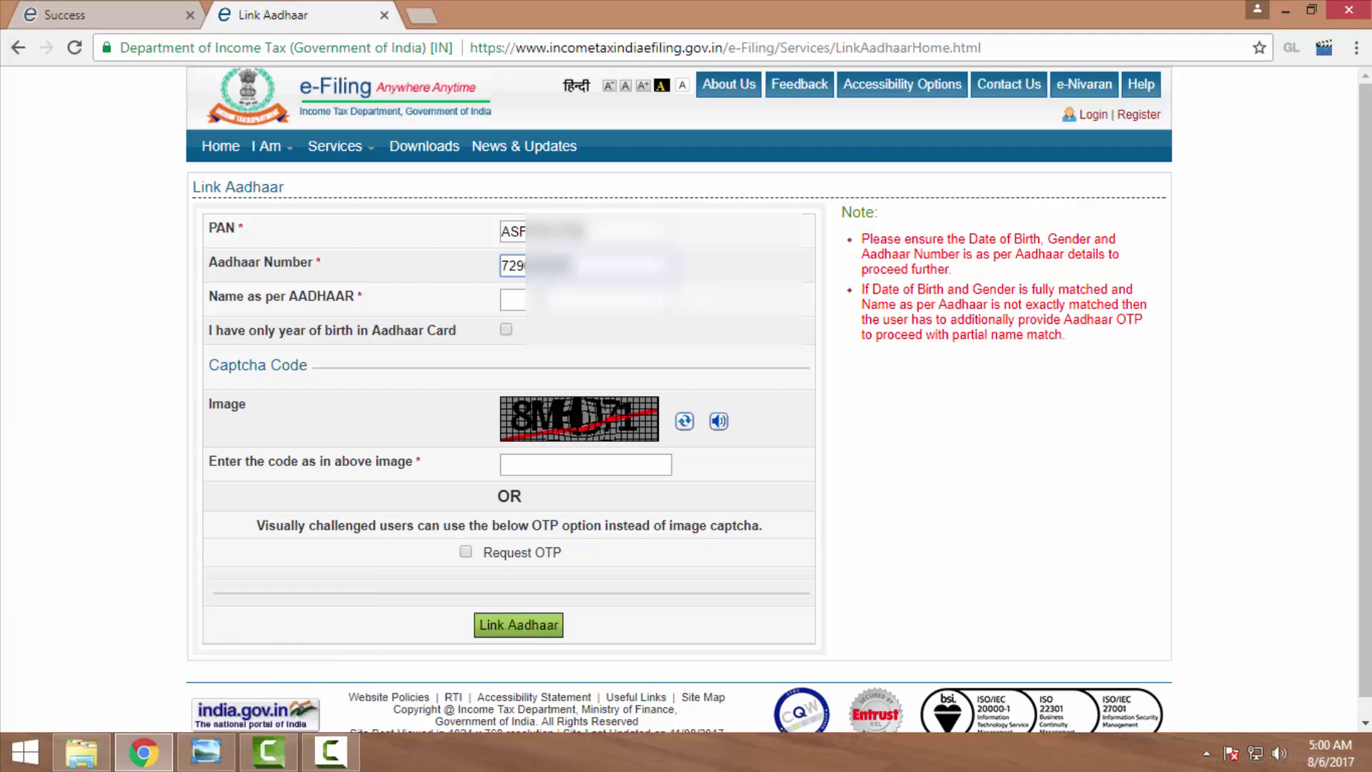
Enter the name as per Aadhaar and load a fresh captcha image.
click(511, 299)
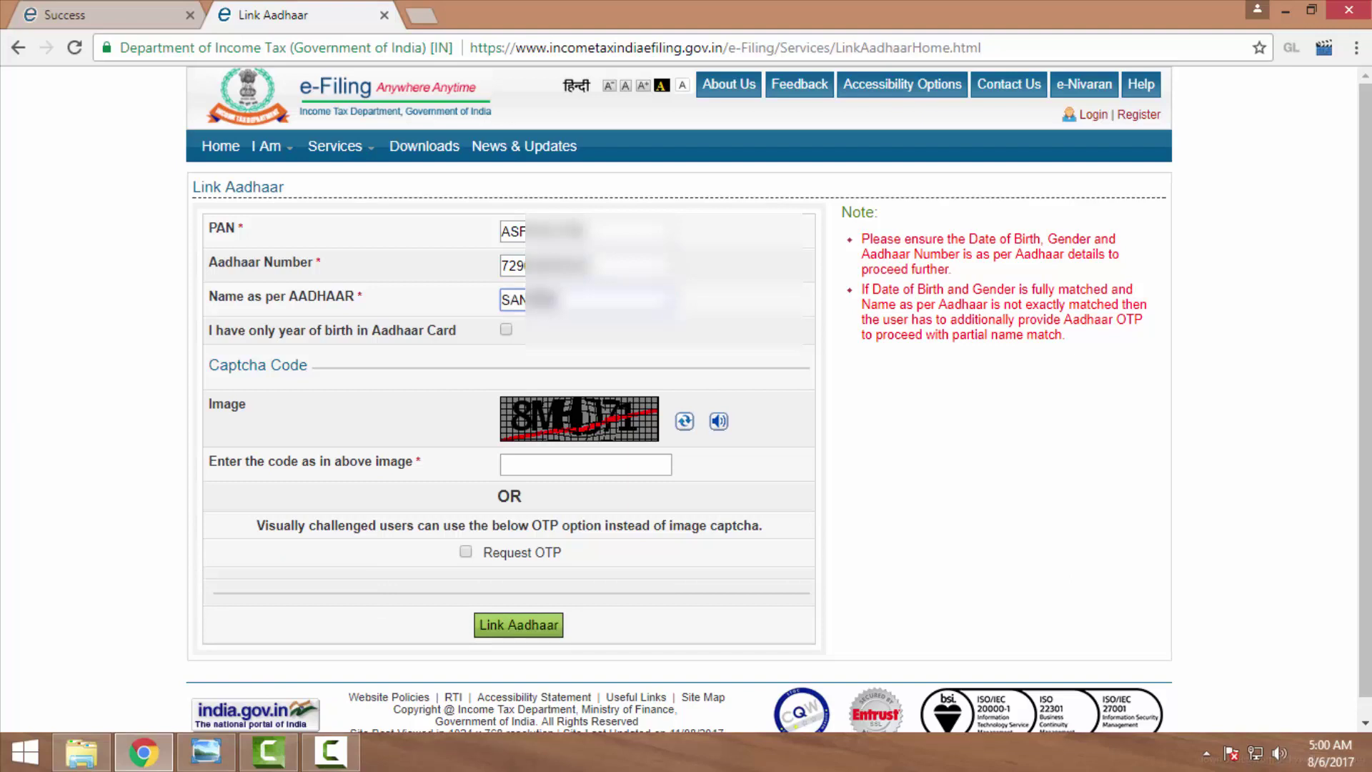
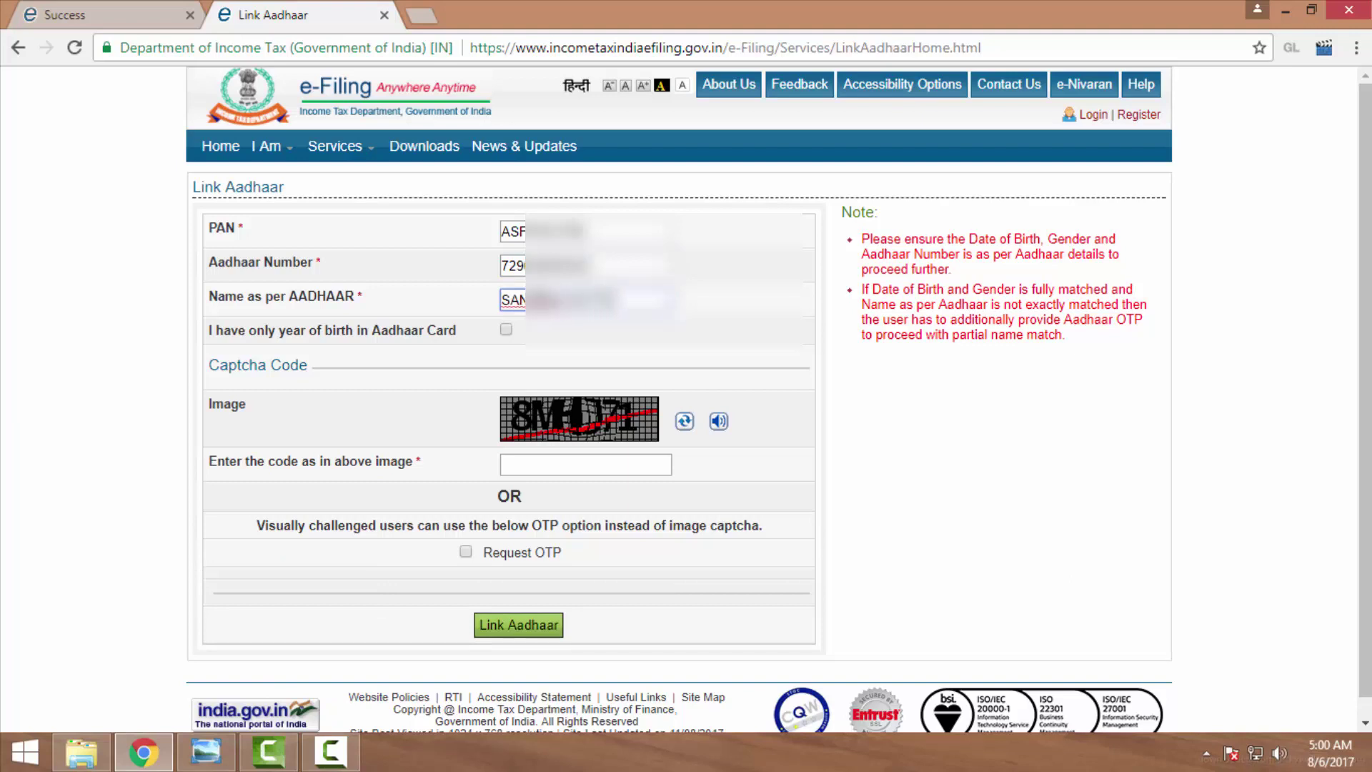
click(565, 463)
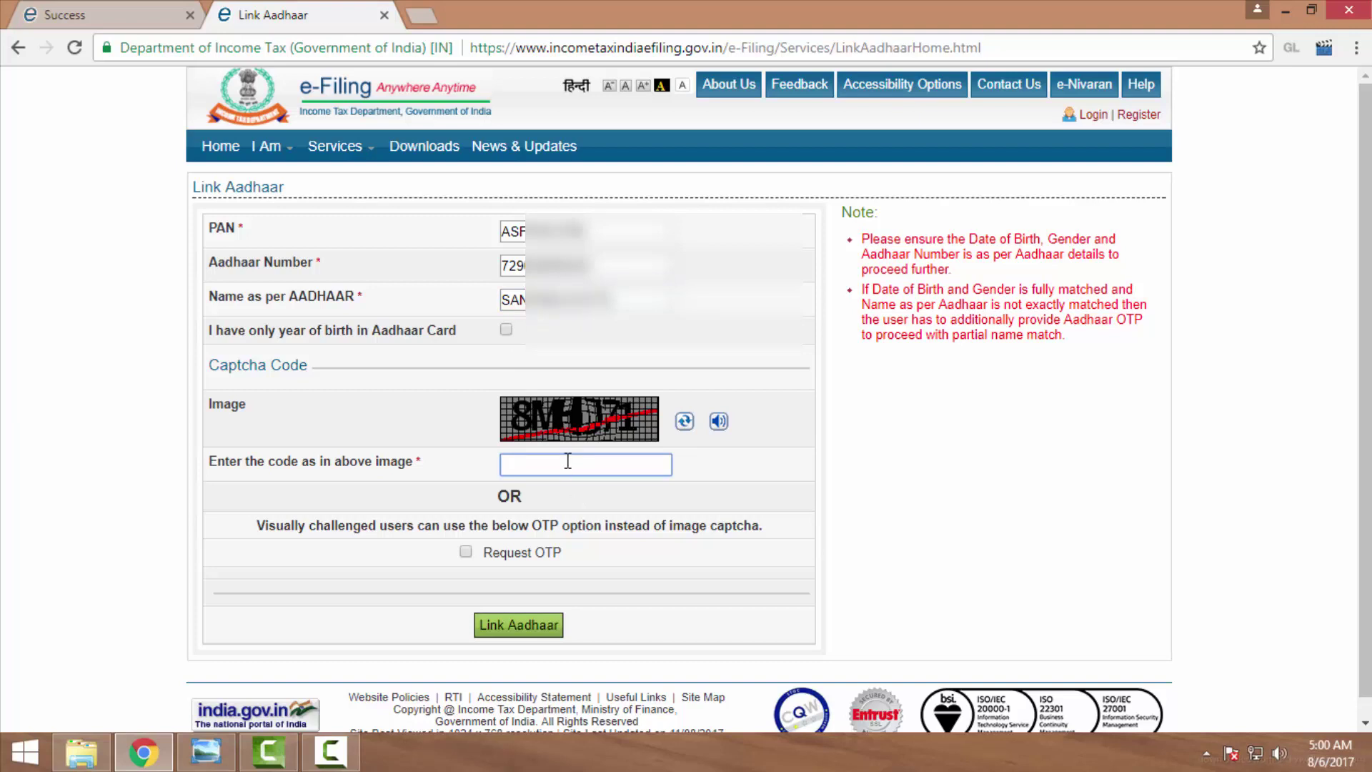
text(8)
click(684, 421)
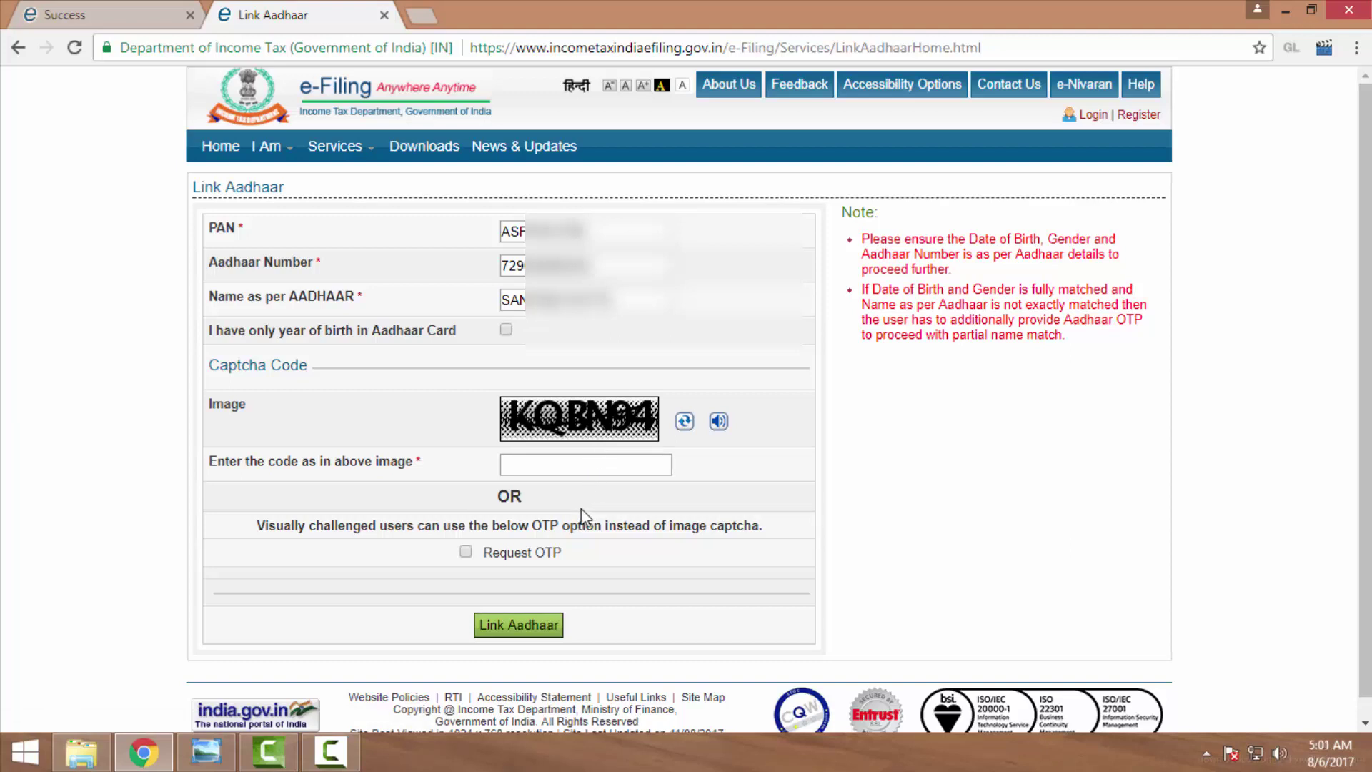
Enter the new captcha code and resubmit the Link Aadhaar request.
click(584, 468)
text(K)
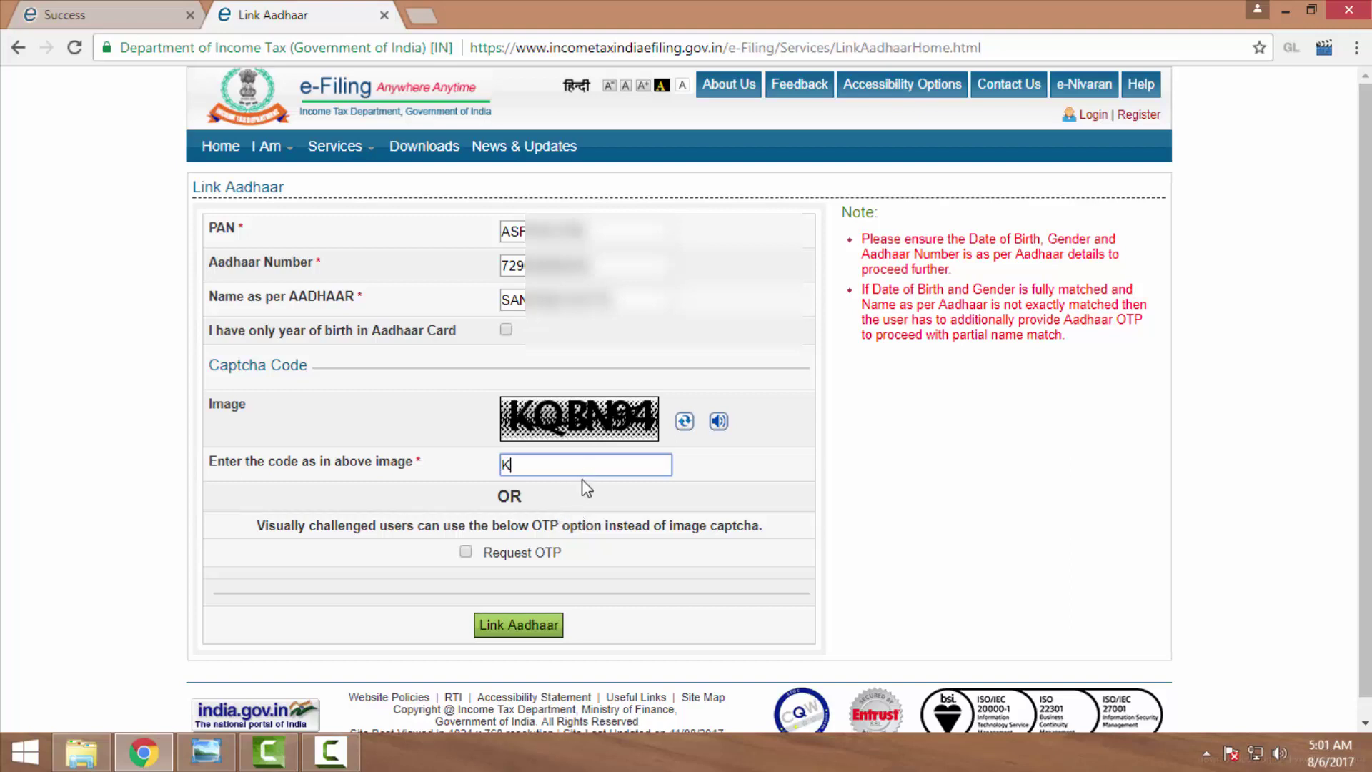
text(QBN94)
click(528, 628)
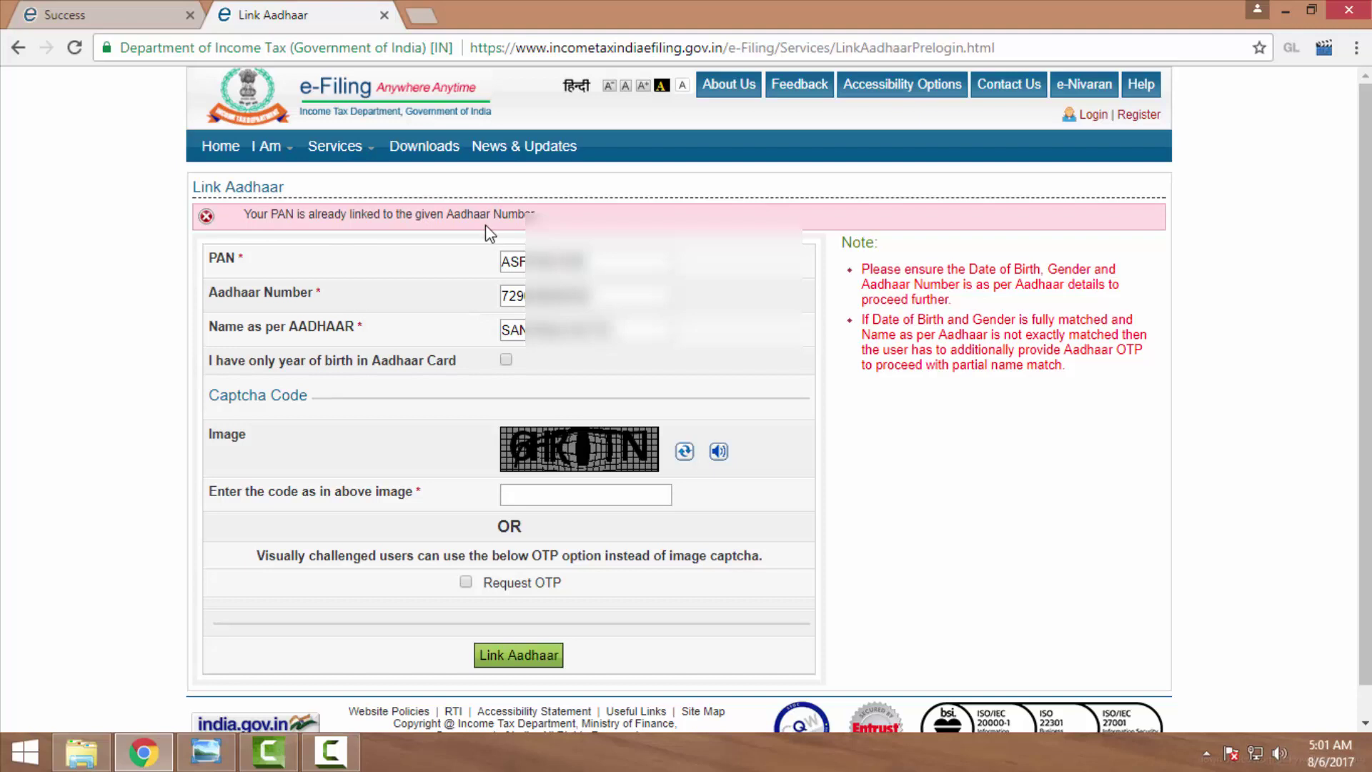
scroll(386, 551, down, 1)
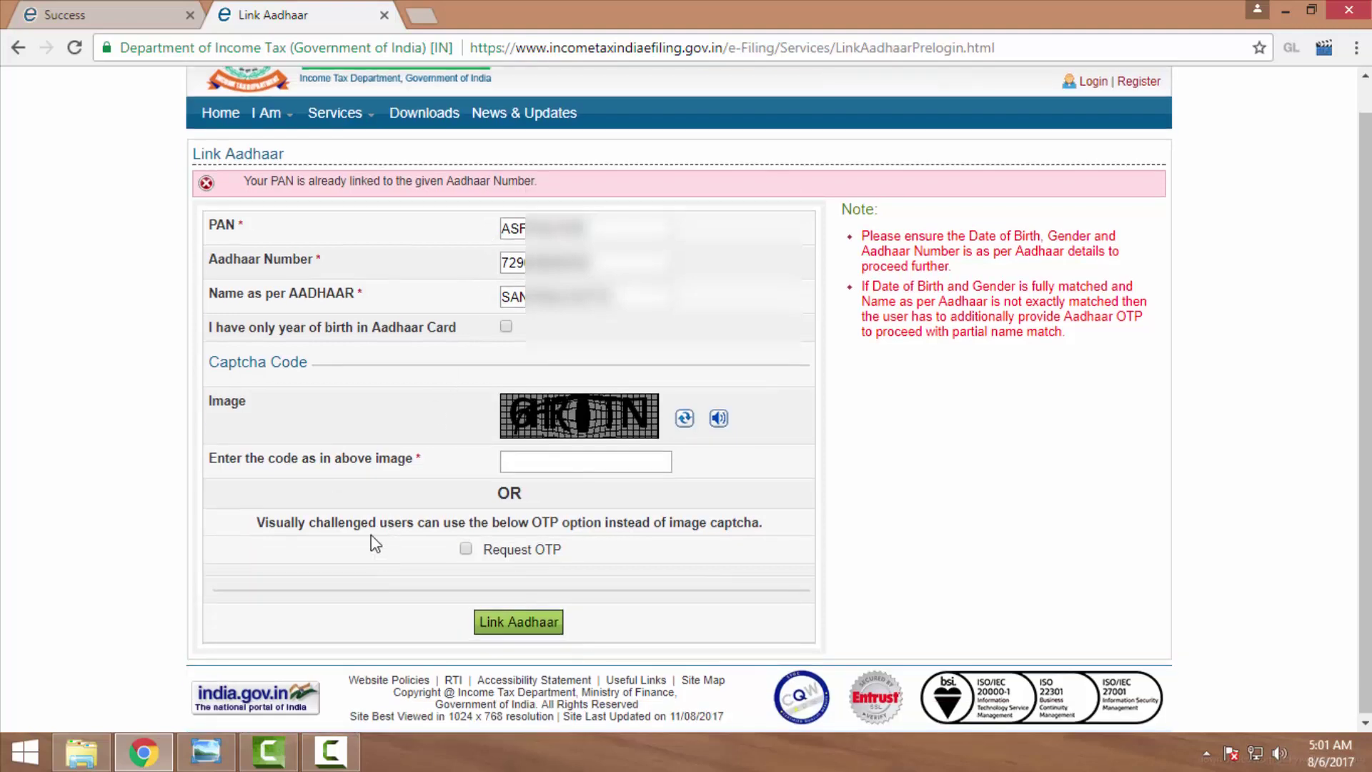
scroll(375, 545, up, 1)
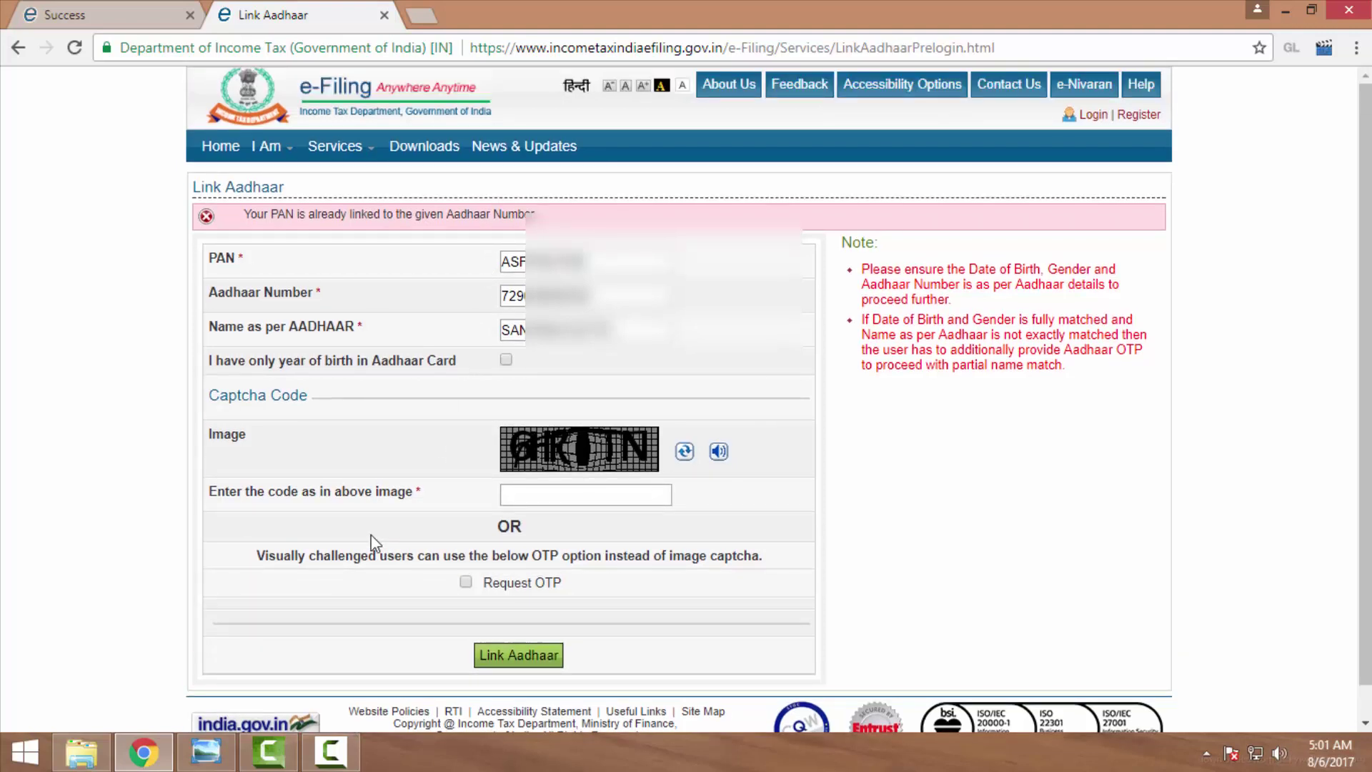